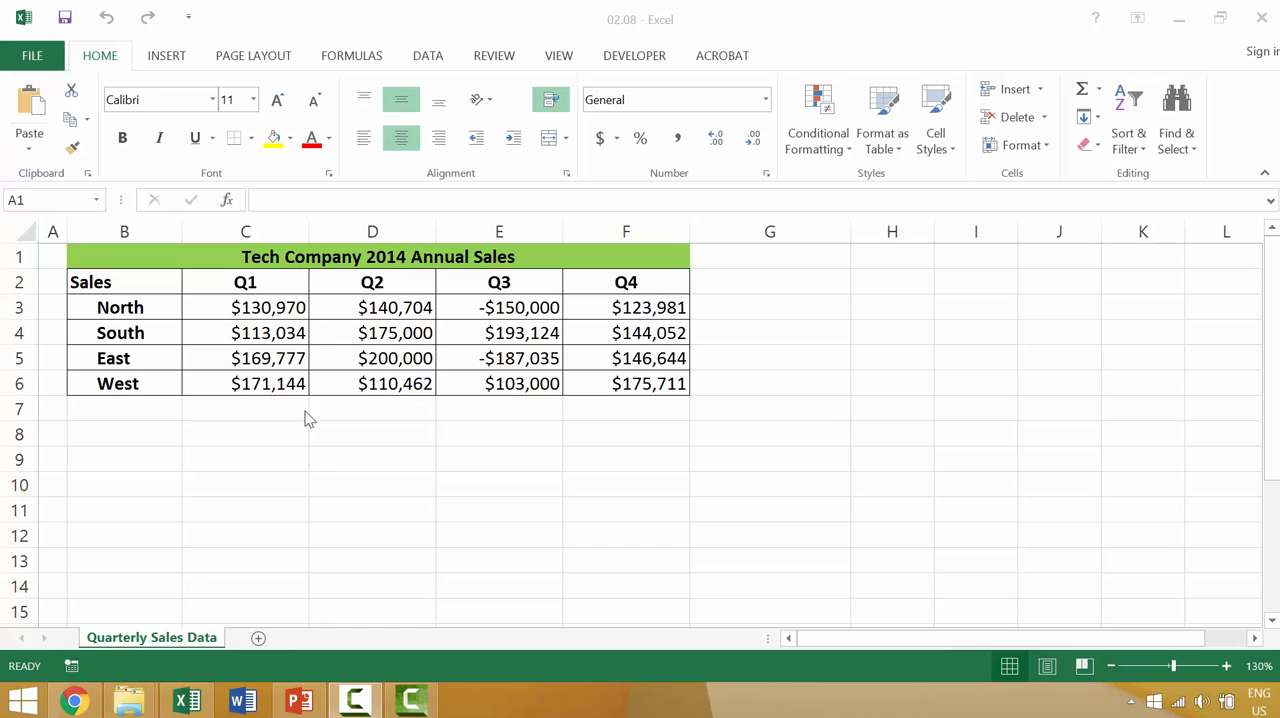
left_click(366, 459)
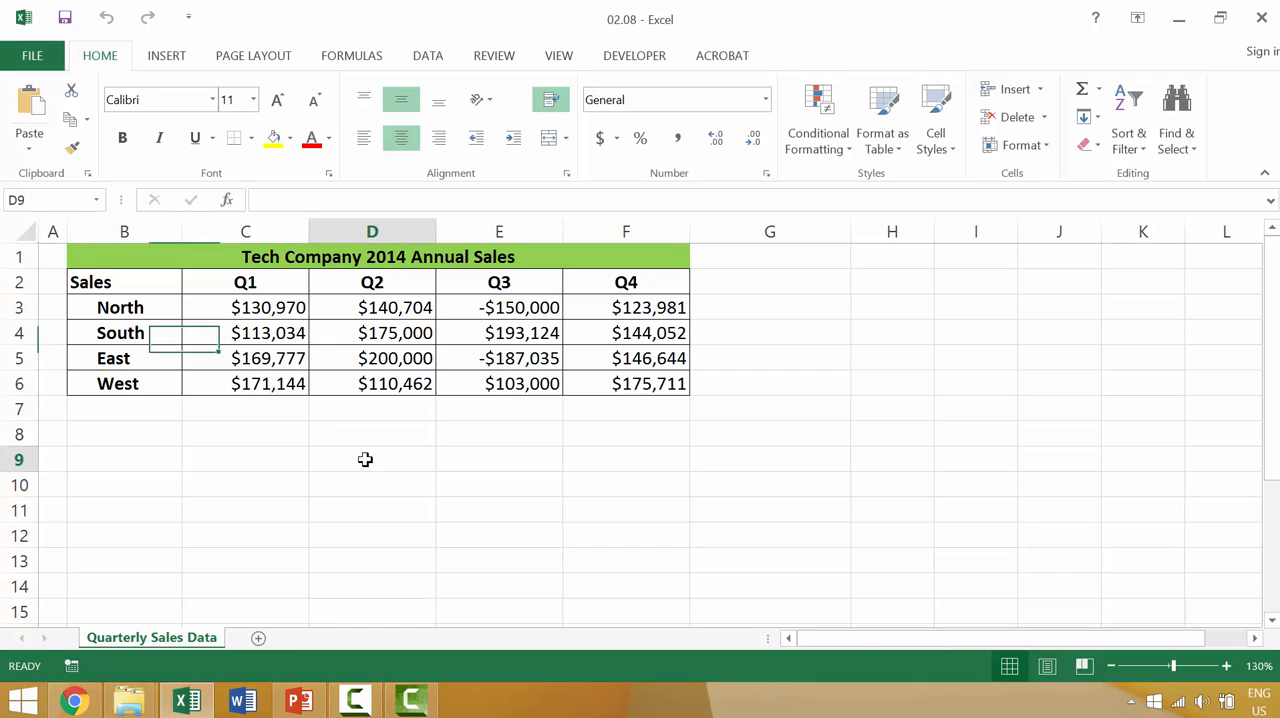
right_click(366, 459)
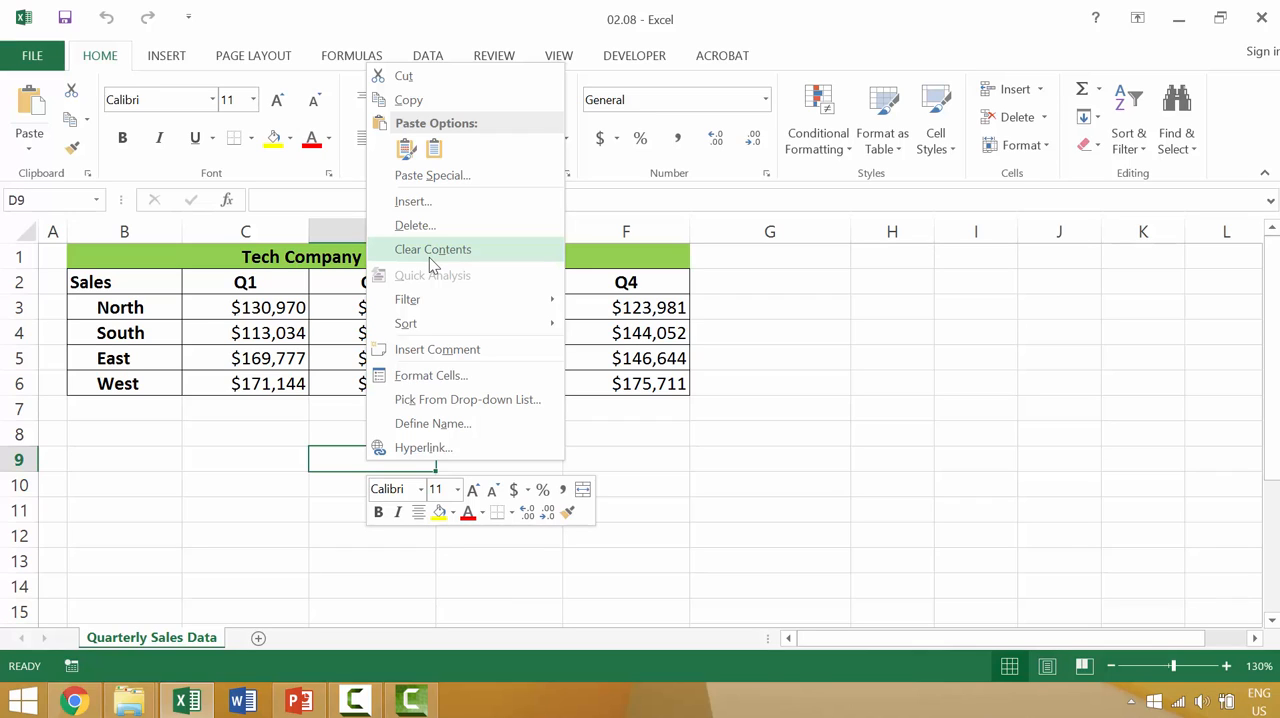
mouse_move(421, 309)
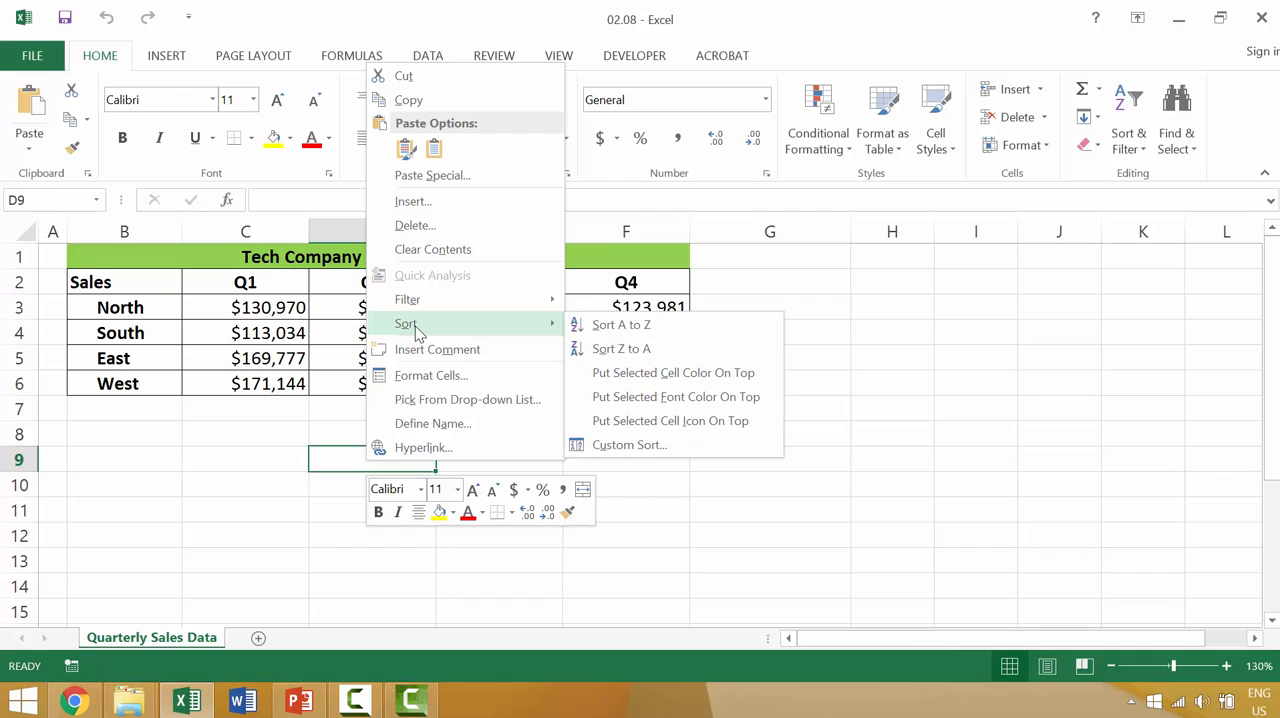
left_click(799, 472)
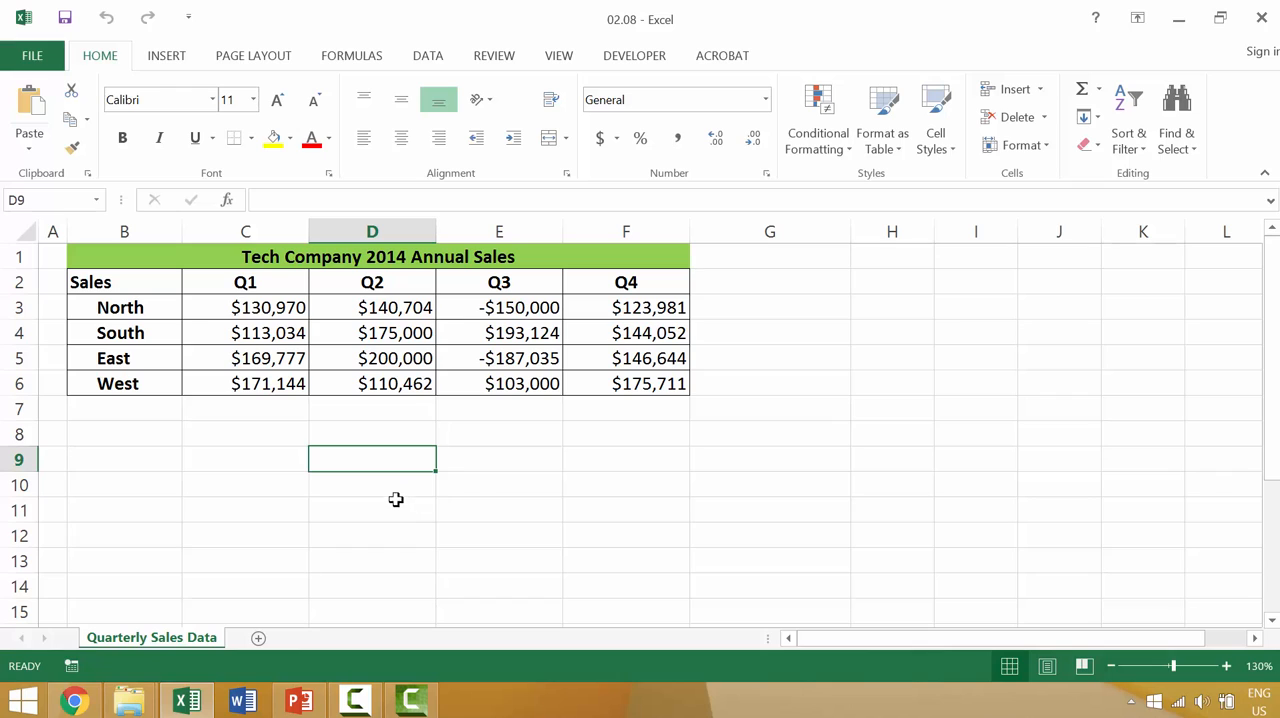
Cut the whole Tech Company 2014 Annual Sales table in B1:F6 and paste it starting at cell B9
left_click(103, 253)
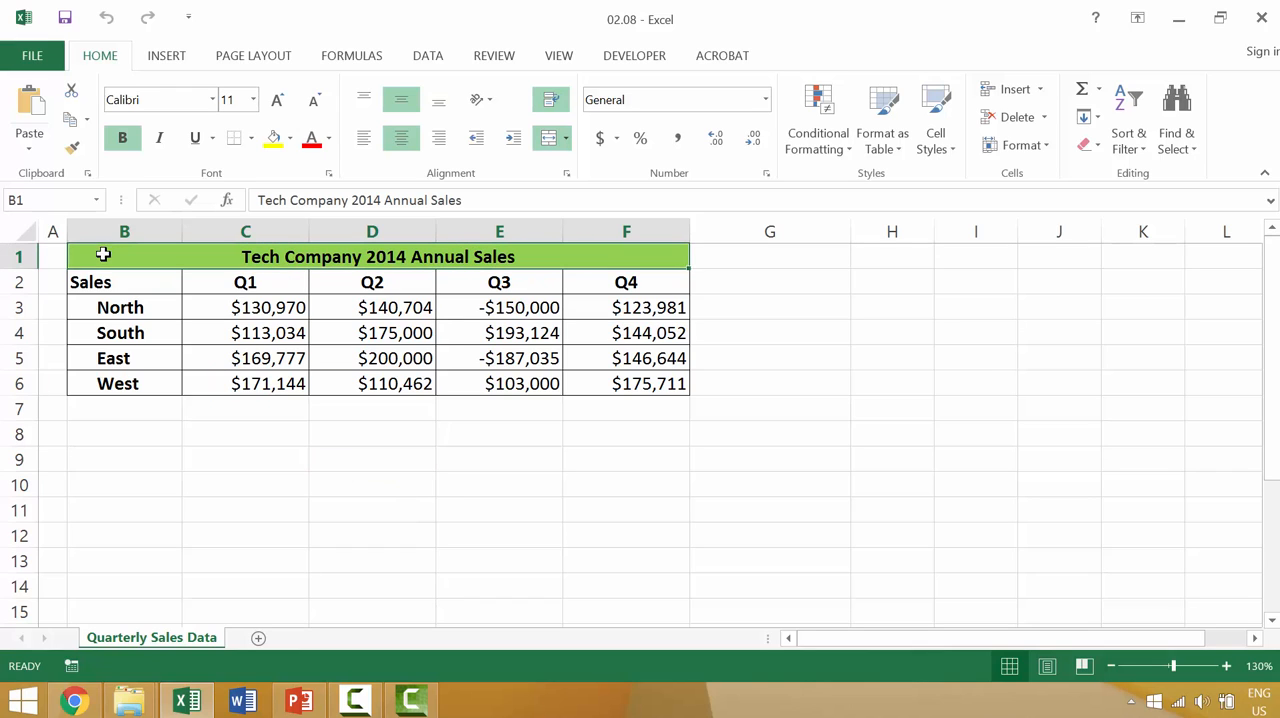
left_click(666, 383, "shift")
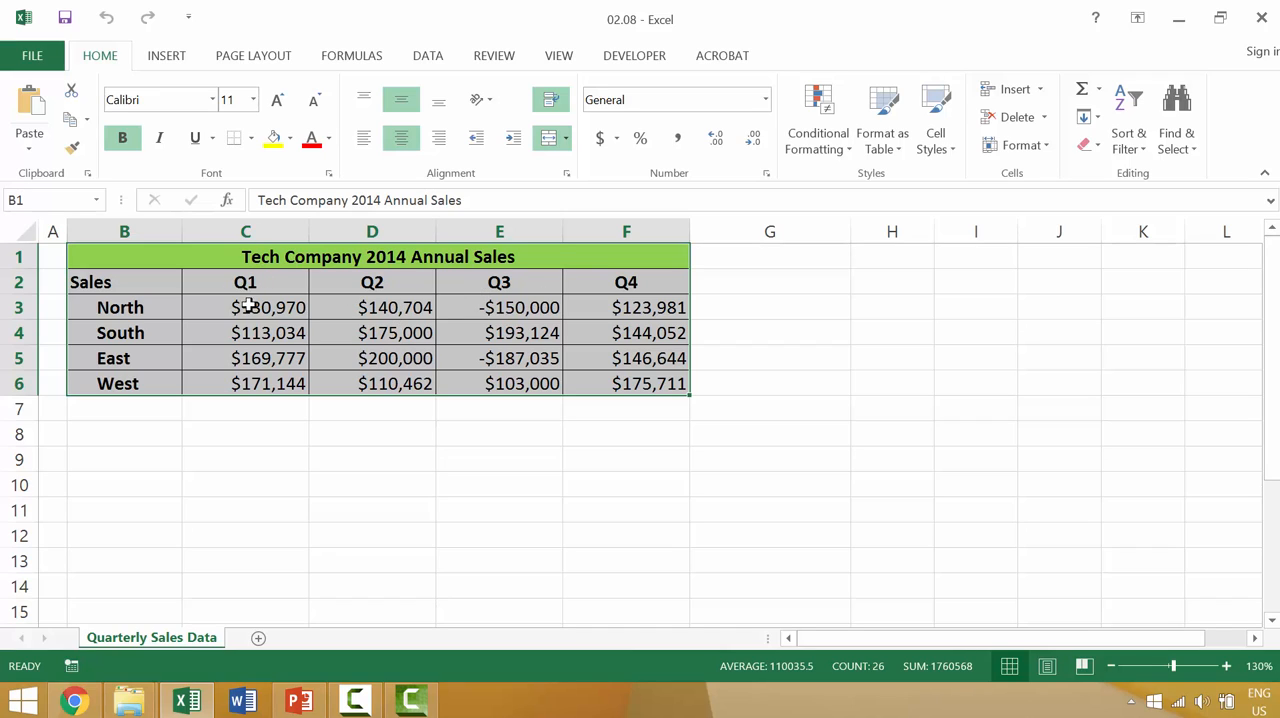
left_click(74, 93)
left_click(106, 456)
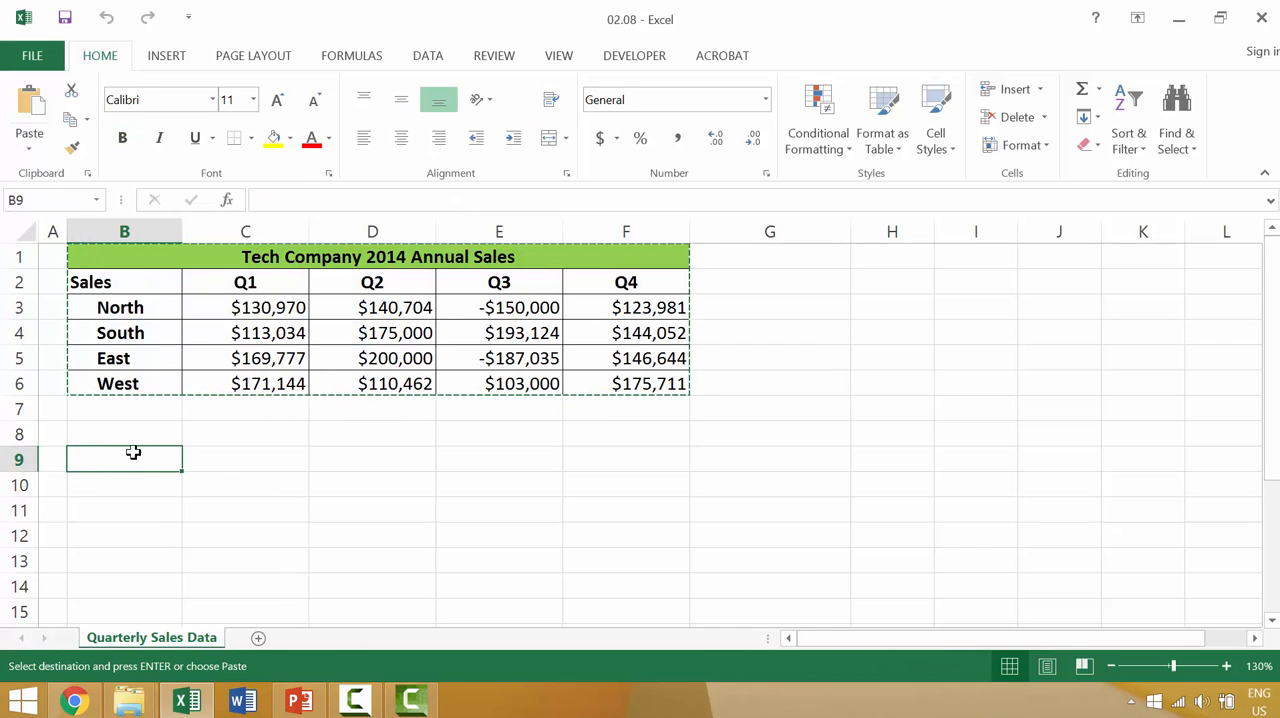
left_click(44, 146)
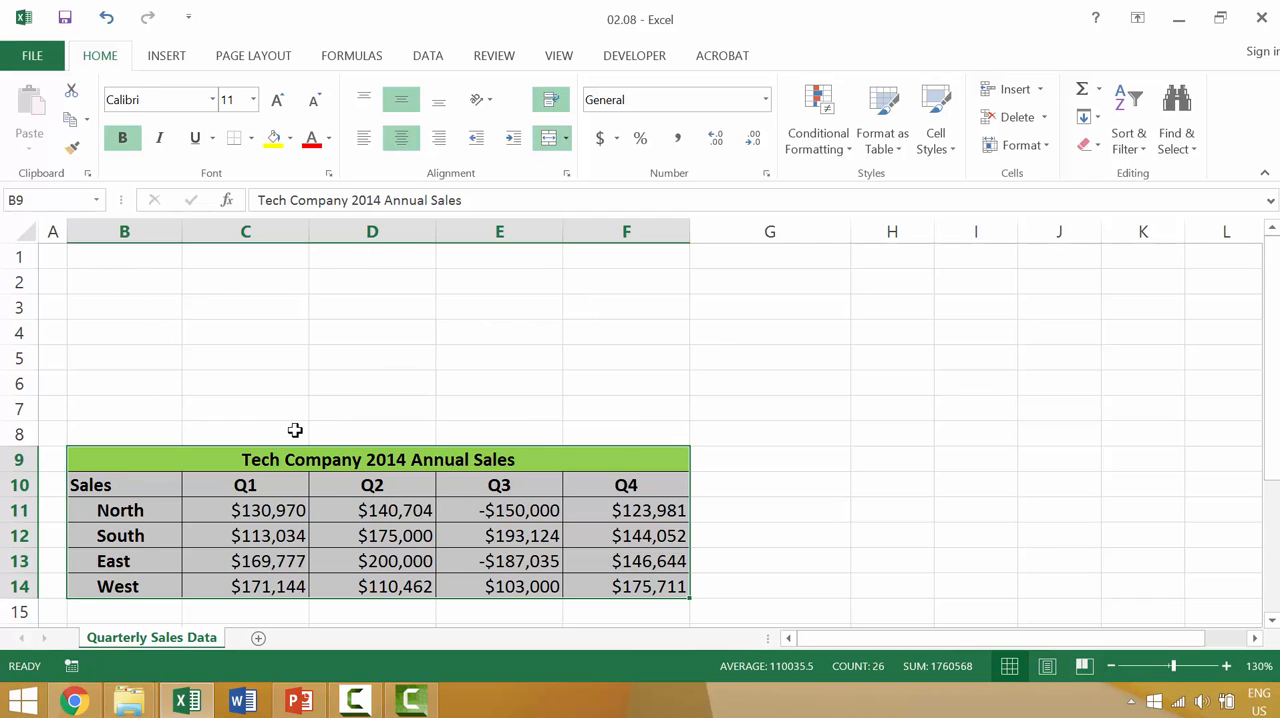
Cut the sales table in B9:F14 and paste it starting at cell H9
scroll(295, 430, "down", 2)
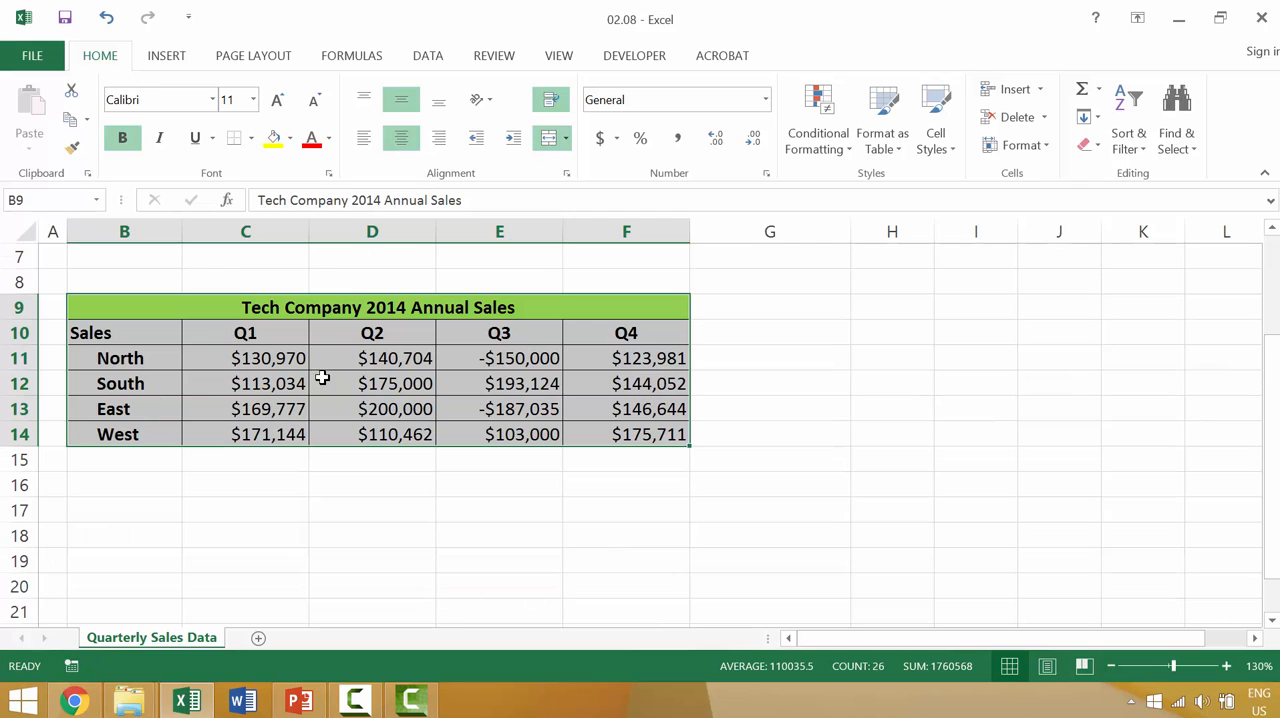
left_click(291, 500)
left_click(125, 305)
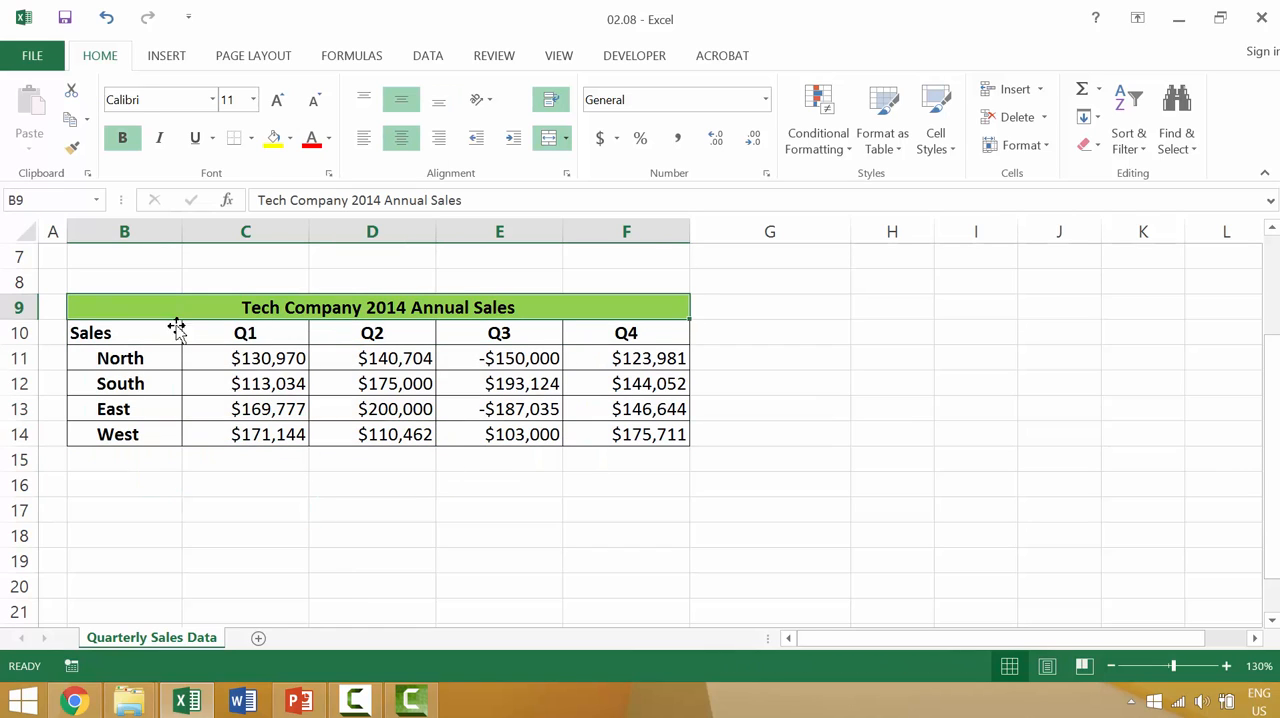
left_click(648, 434, "shift")
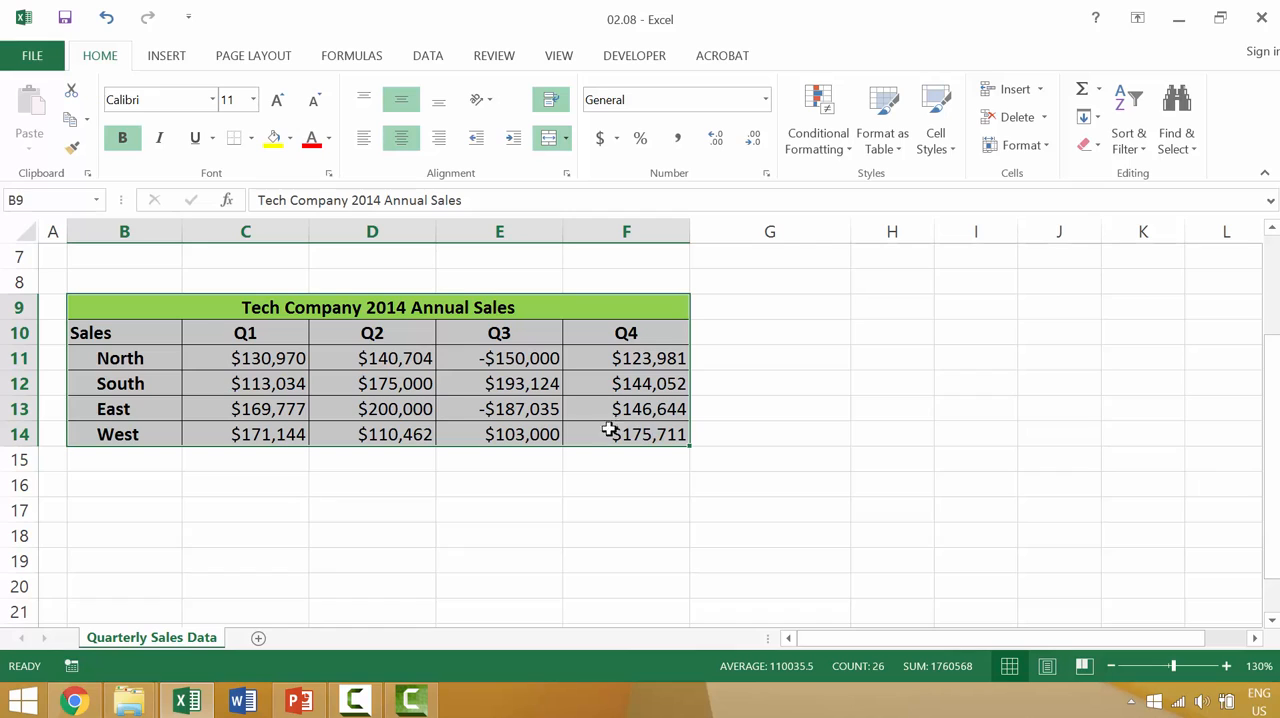
left_click(91, 300)
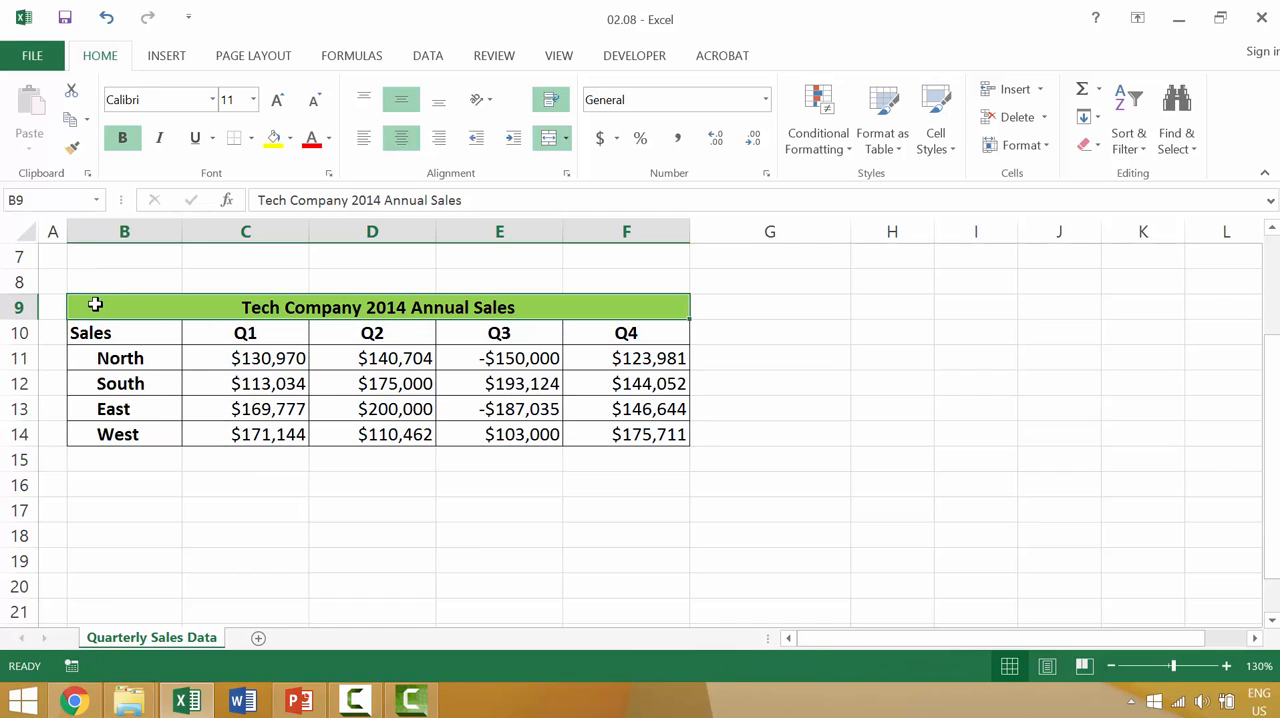
left_click(651, 438, "shift")
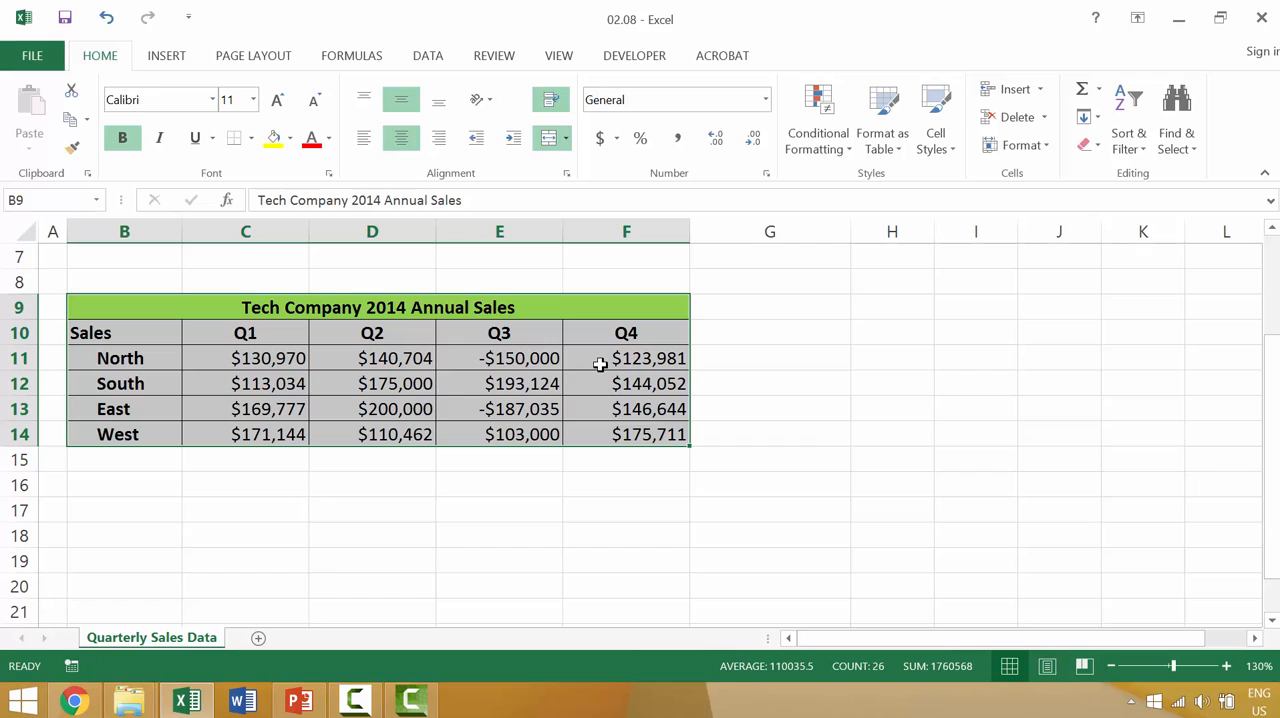
right_click(600, 364)
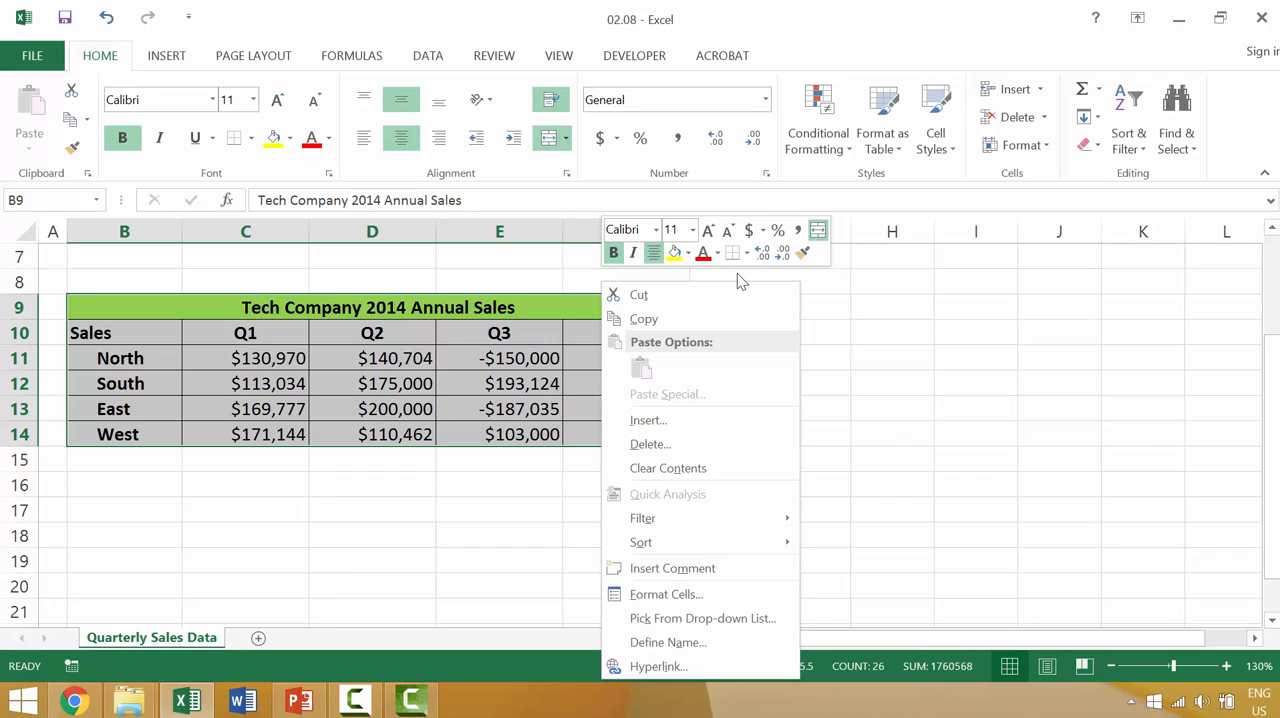
left_click(639, 295)
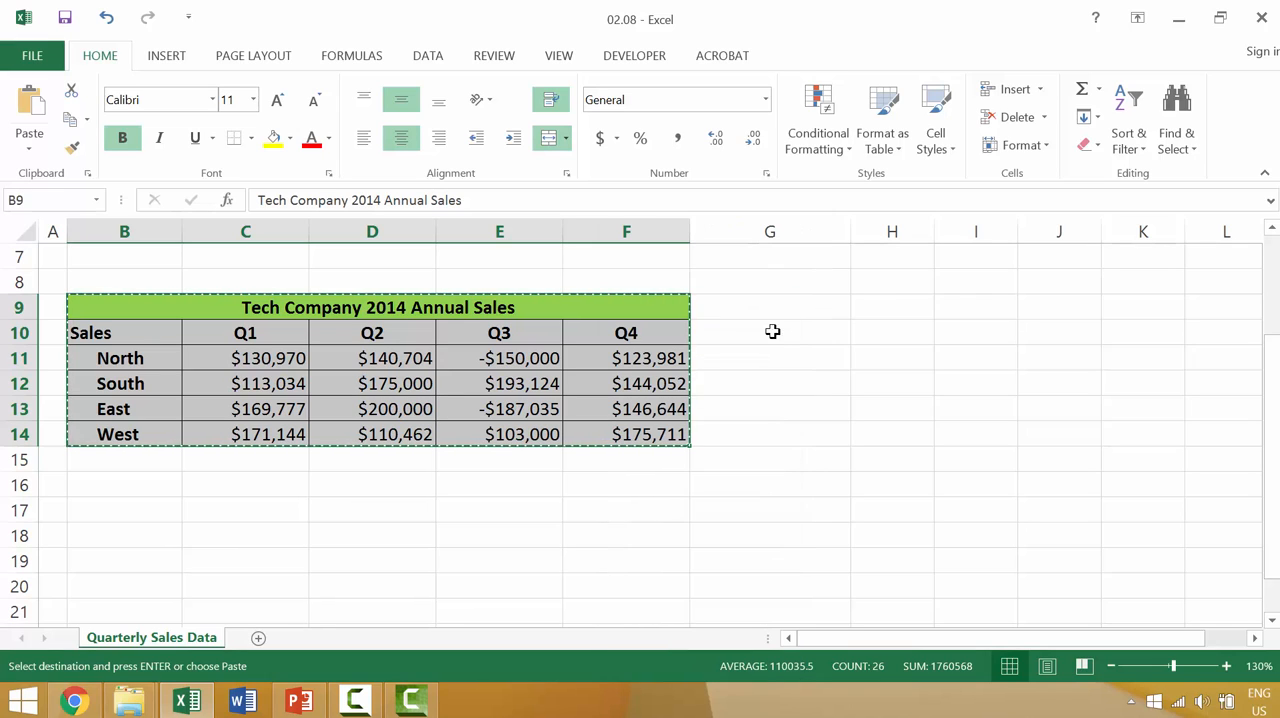
left_click(895, 306)
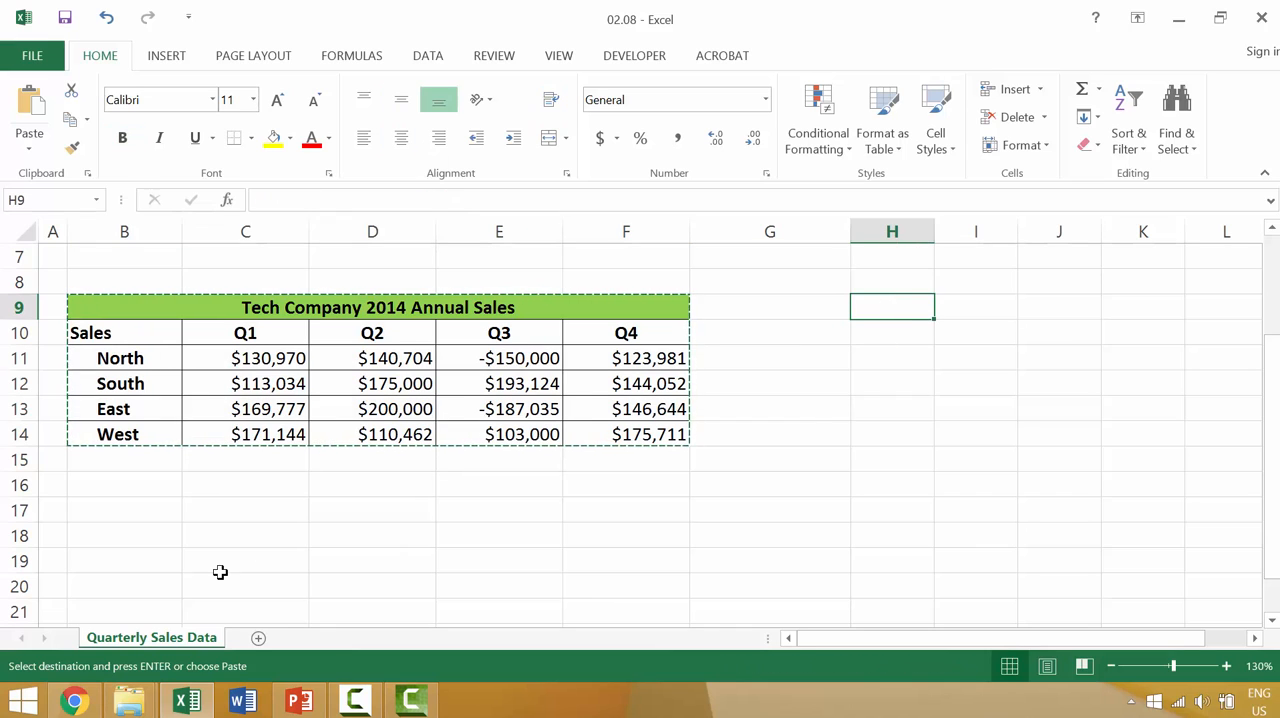
right_click(901, 303)
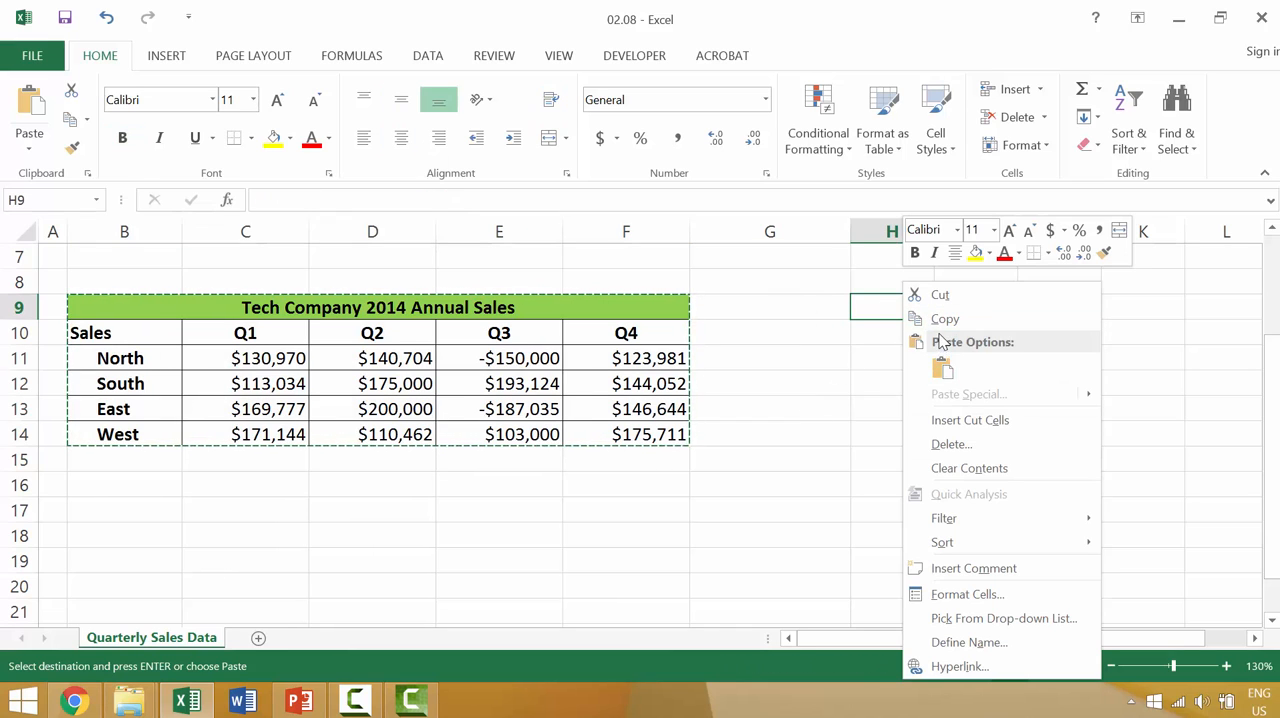
left_click(947, 372)
scroll(940, 343, "down", 1)
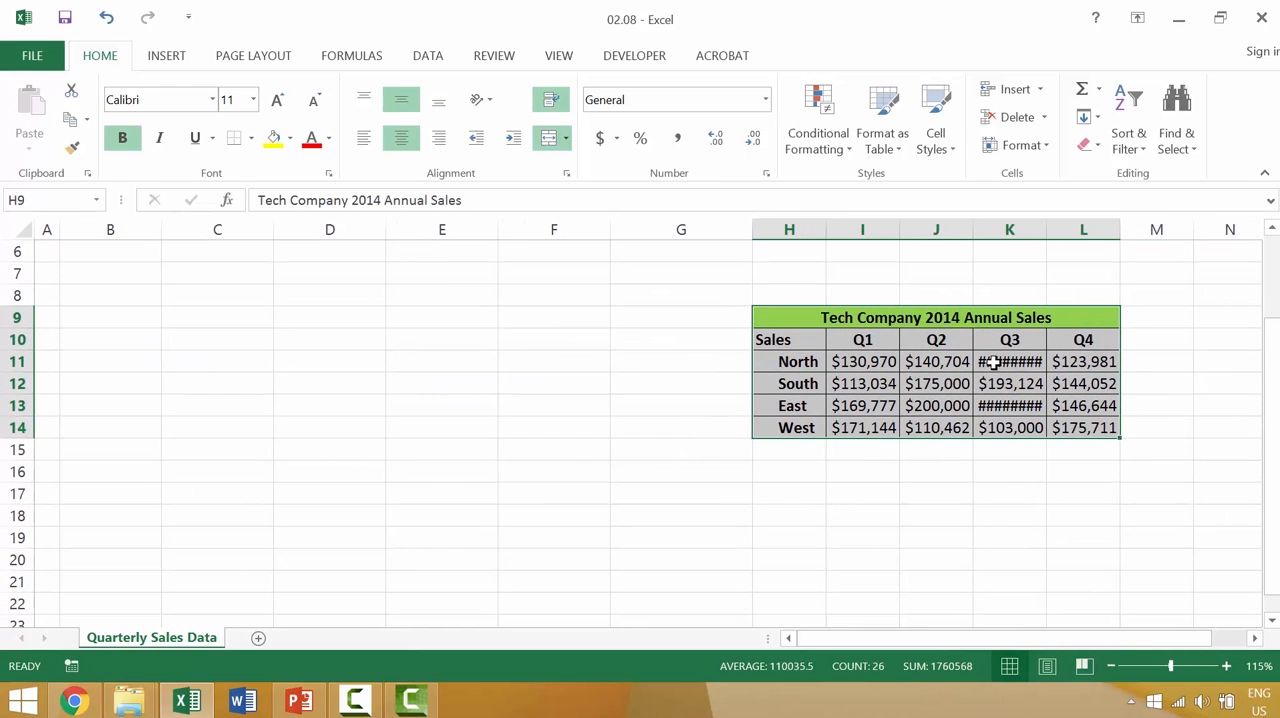
left_click(1029, 290)
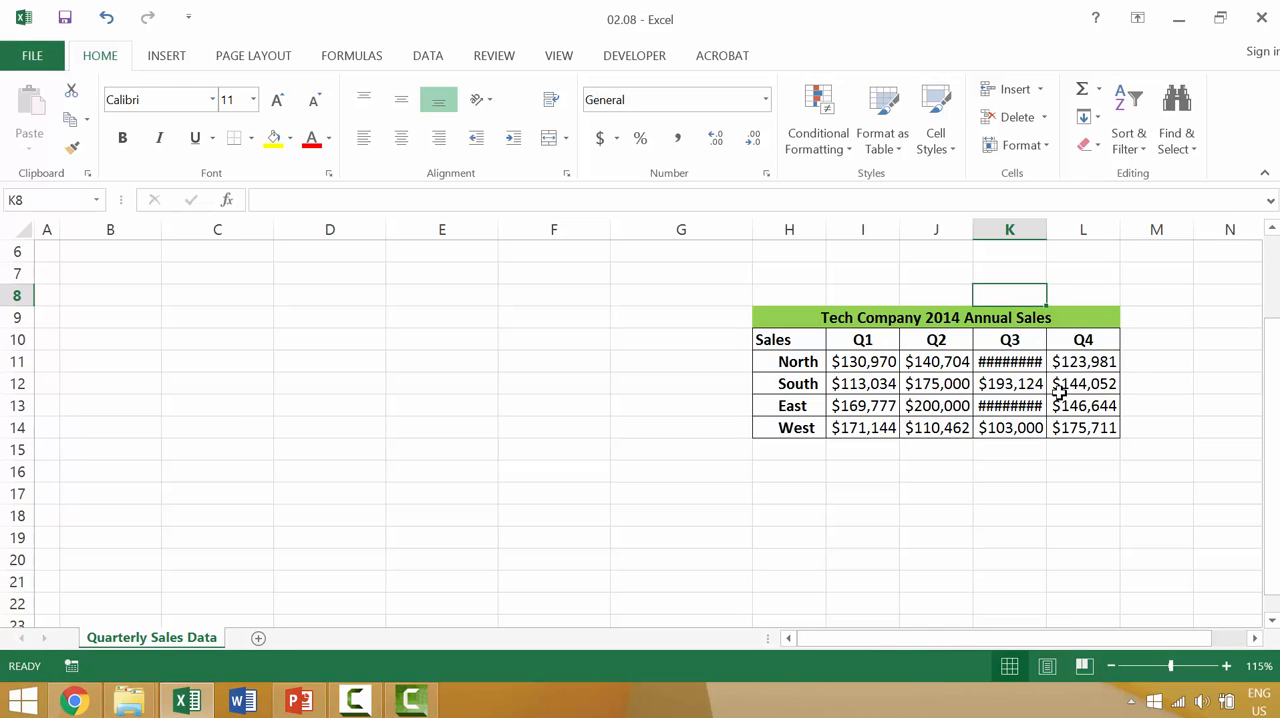
Try a yellow fill on the whole sales table in H9:L14 and undo it
scroll(1055, 383, "up", 2)
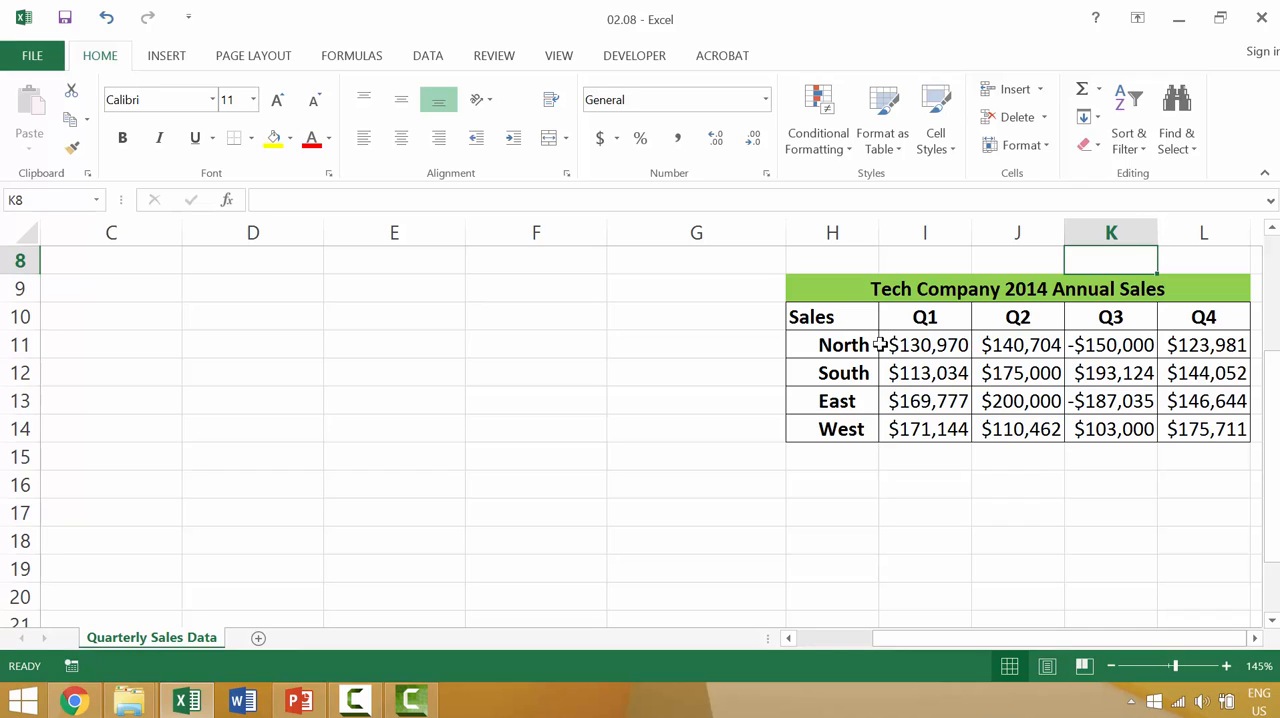
left_click(842, 298)
left_click_drag(1207, 427, 1174, 429)
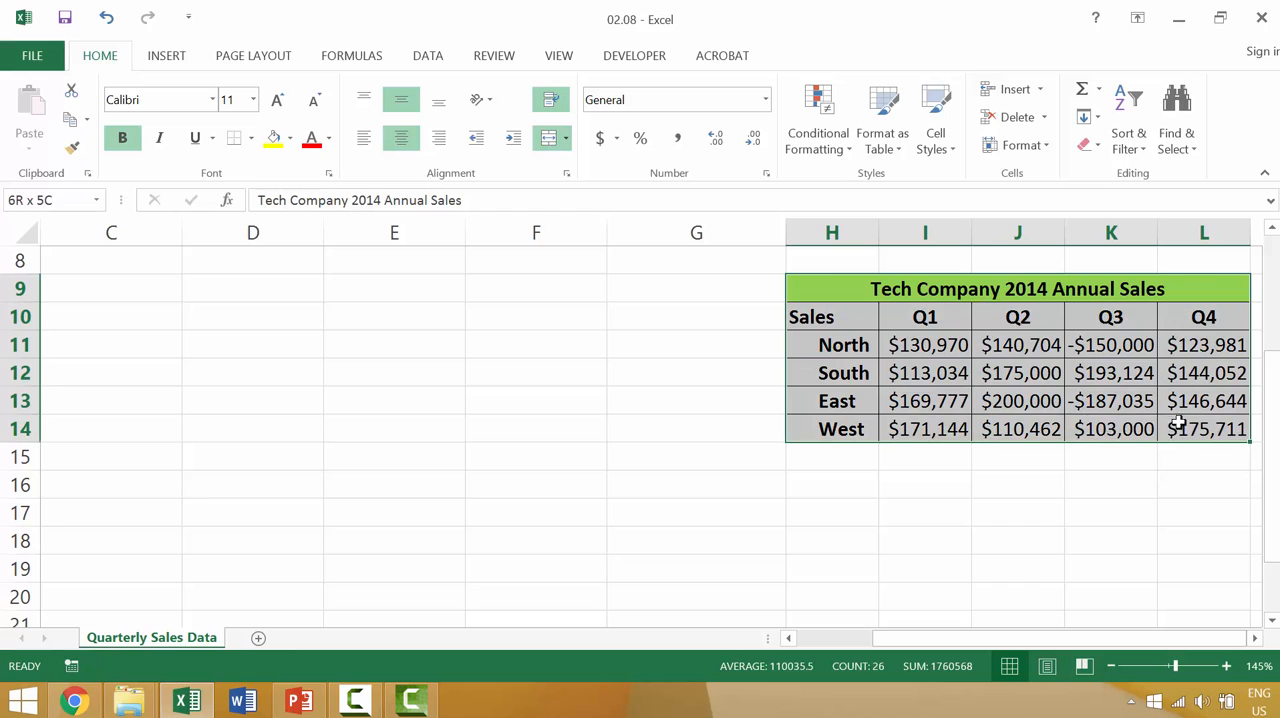
right_click(1174, 428)
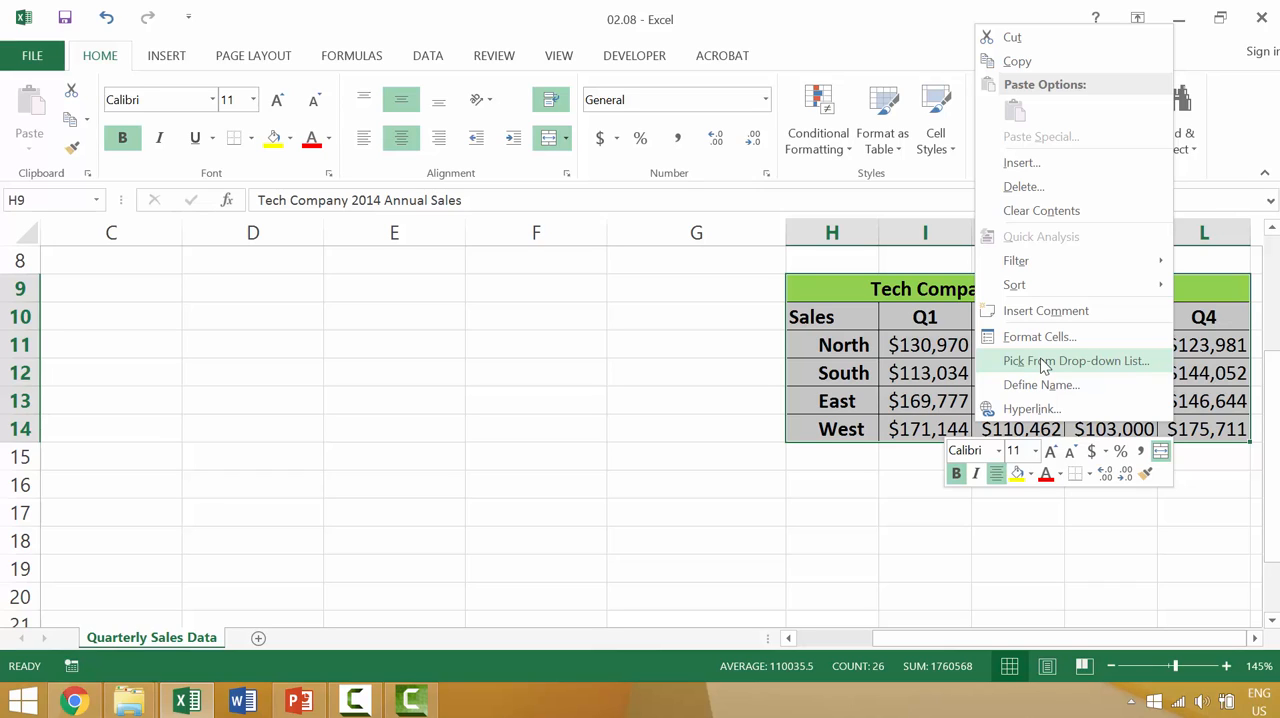
left_click(1018, 476)
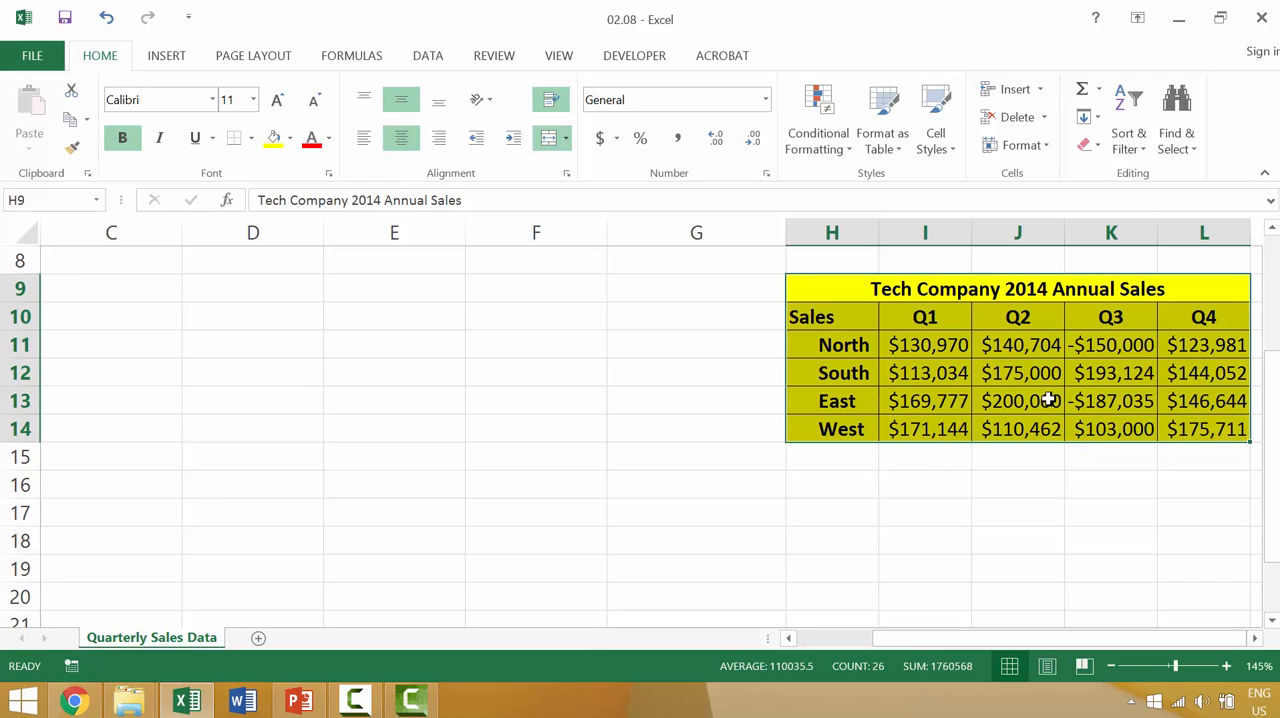
key("ctrl+z")
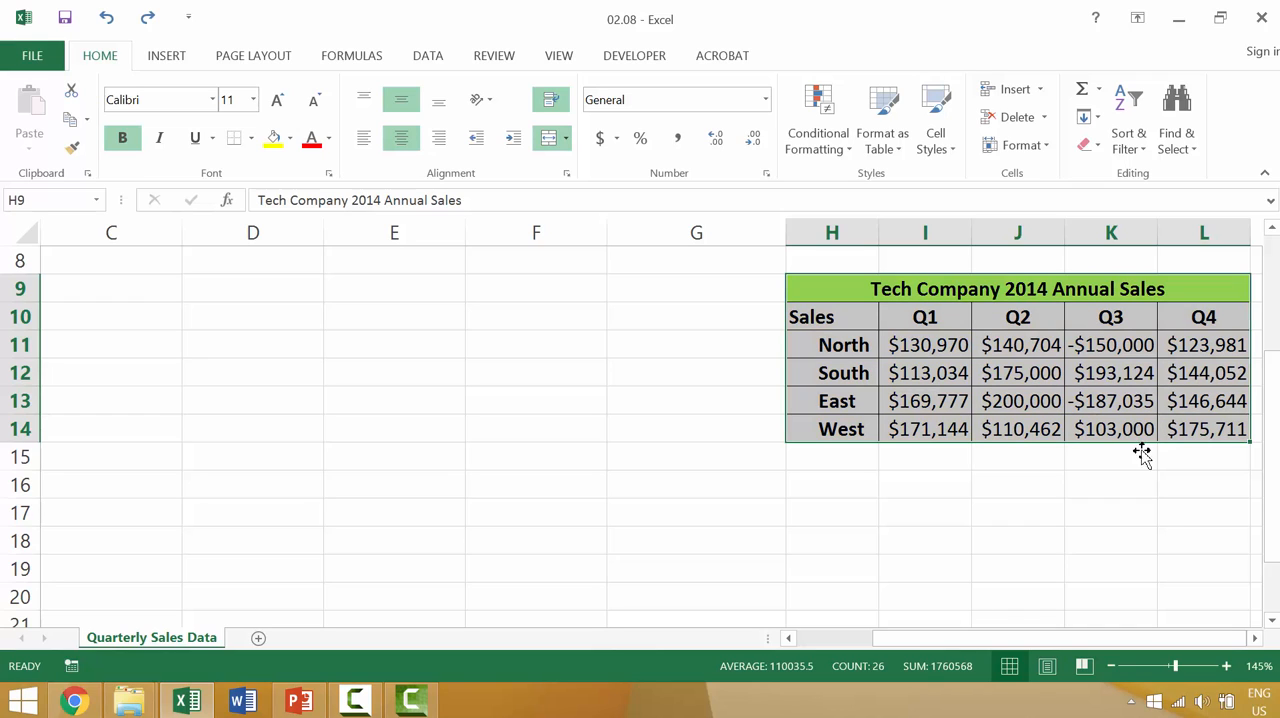
Try the red font color on the entire table in H9:L14, including its headings, and undo it
right_click(1016, 375)
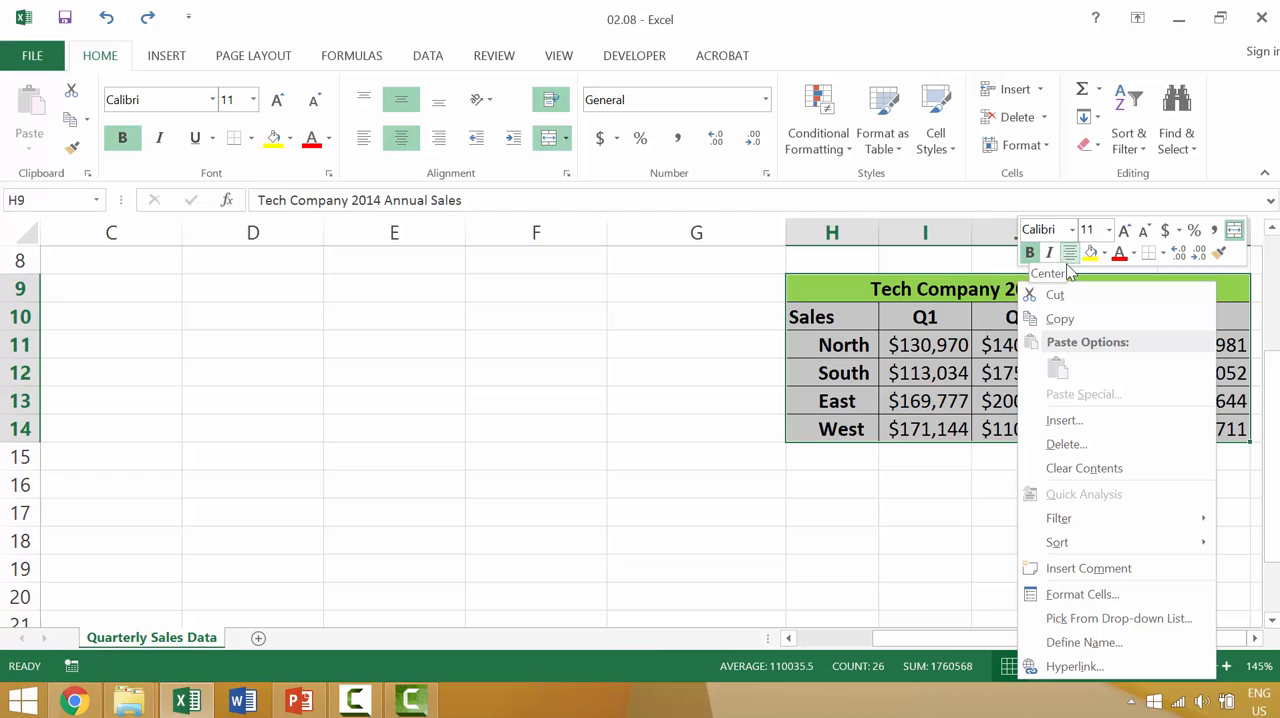
left_click(1119, 254)
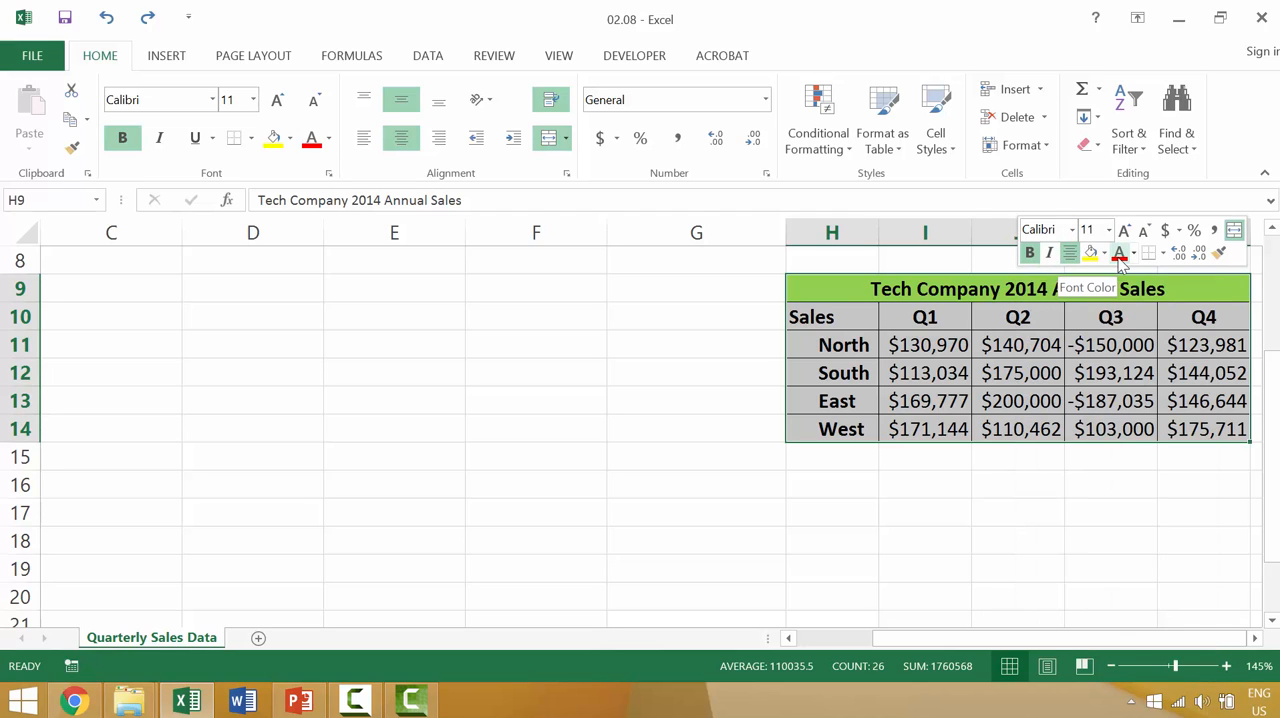
key("ctrl+z")
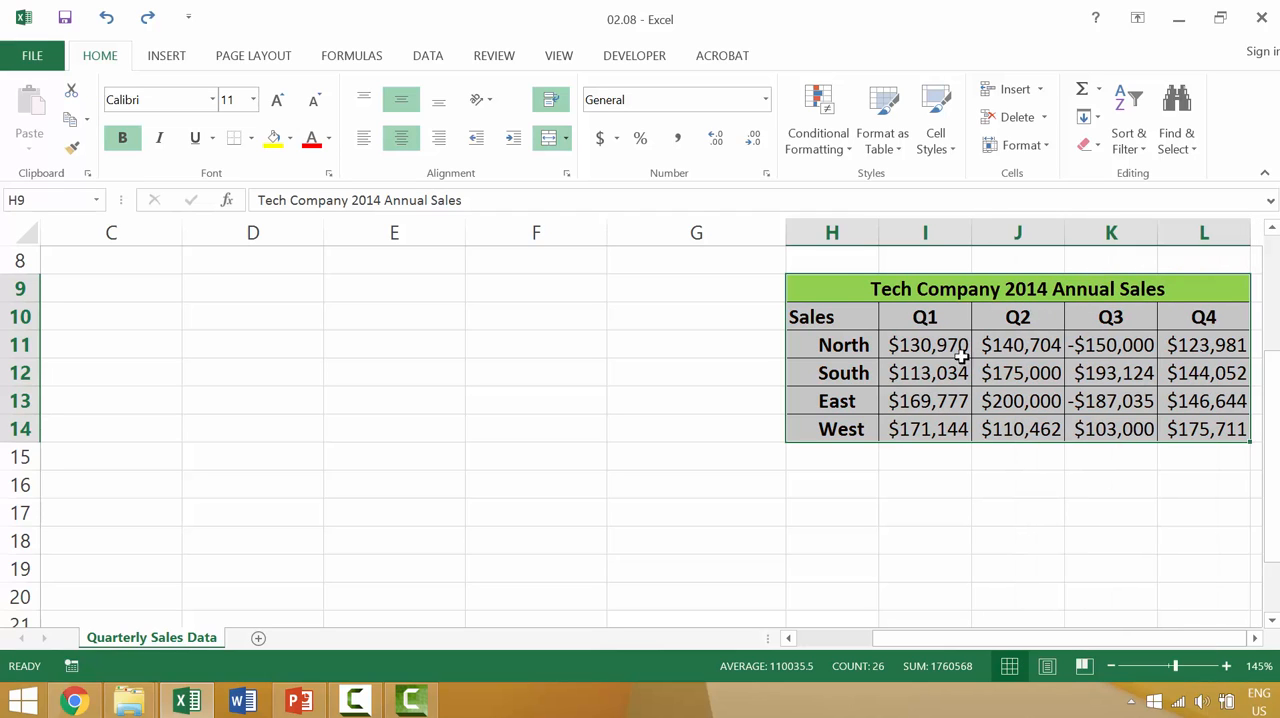
Set the font color of the quarterly sales figures in I11:L14 to red
left_click(920, 349)
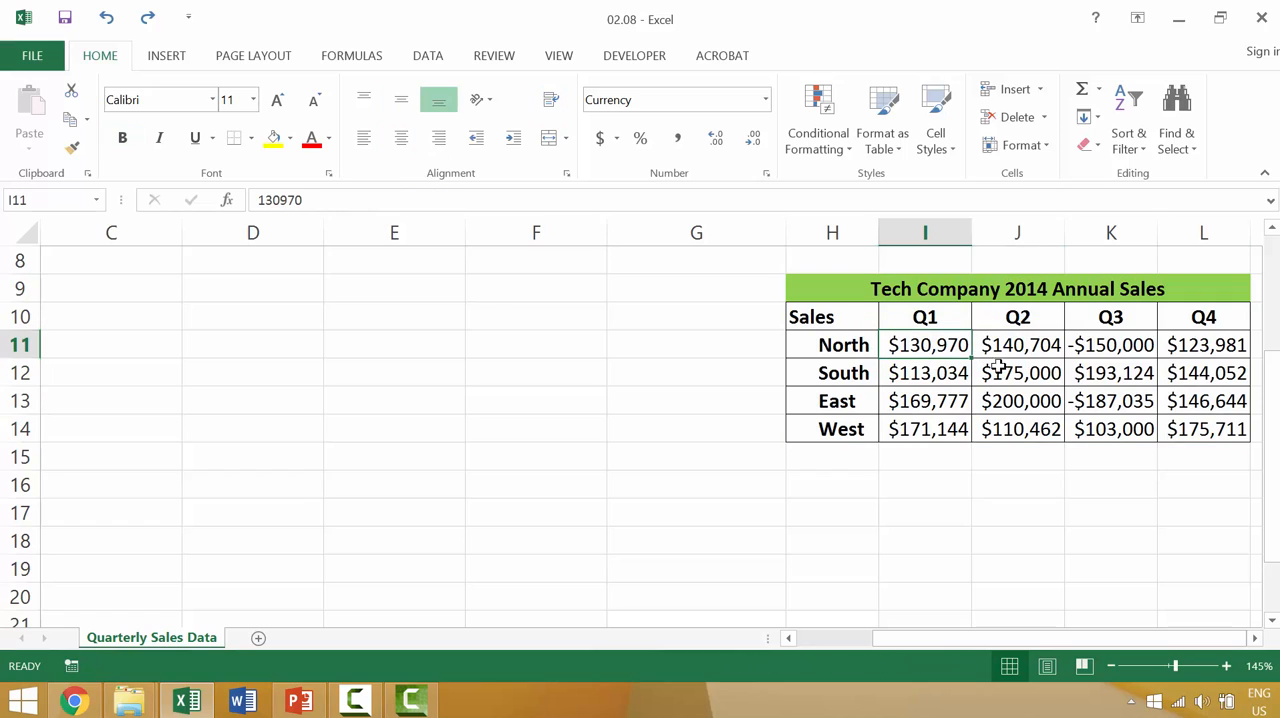
left_click(1200, 430, "shift")
right_click(1111, 389)
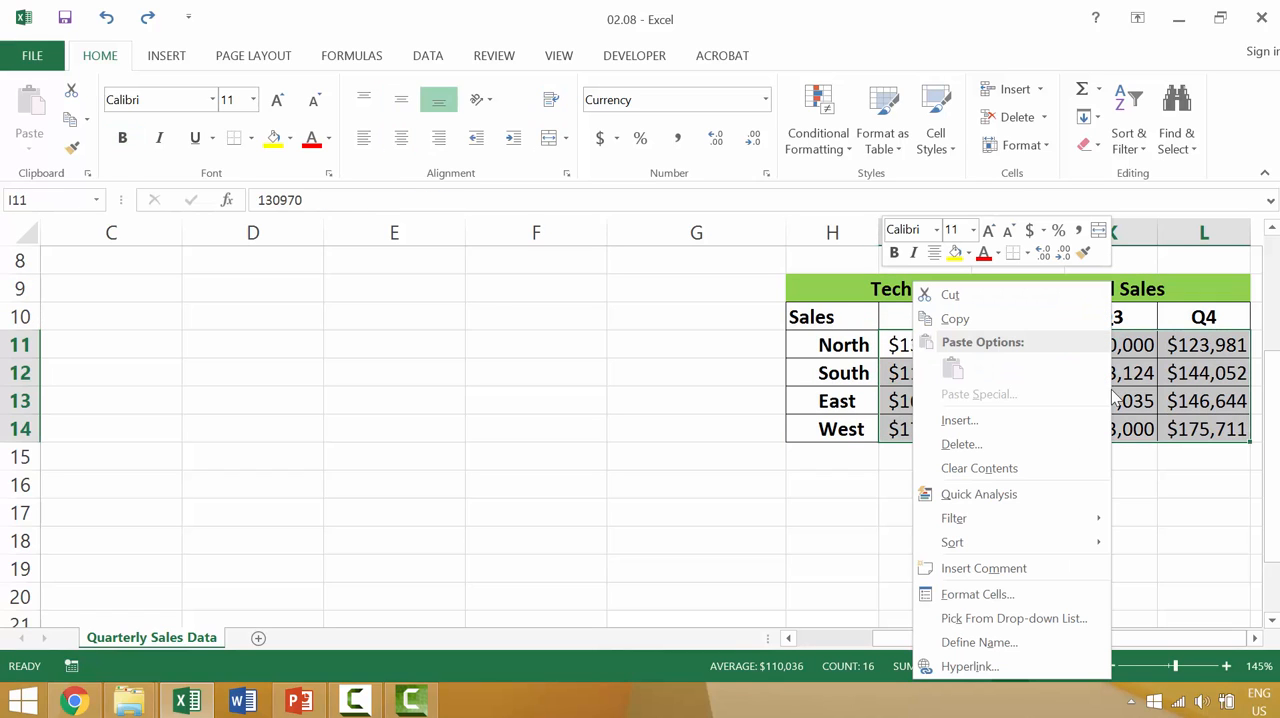
left_click(984, 256)
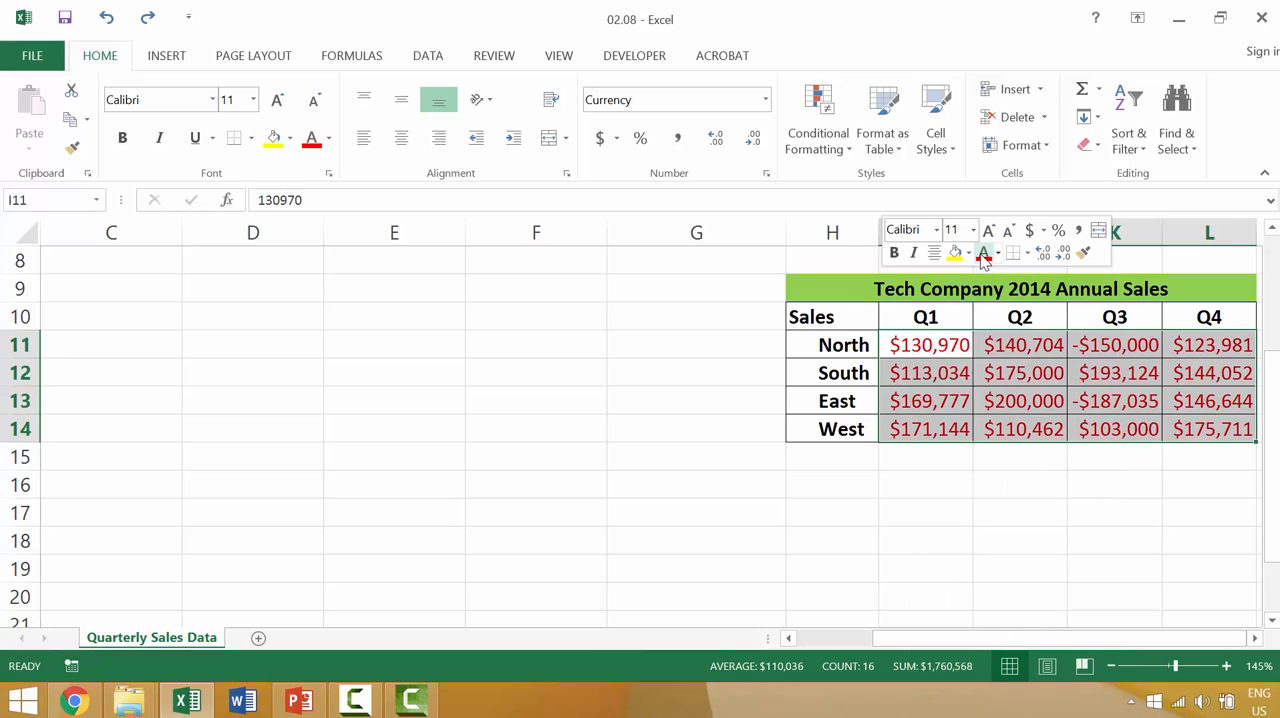
Set the font size of the sales figures in I11:L14 to 9 and deselect the range
right_click(1006, 371)
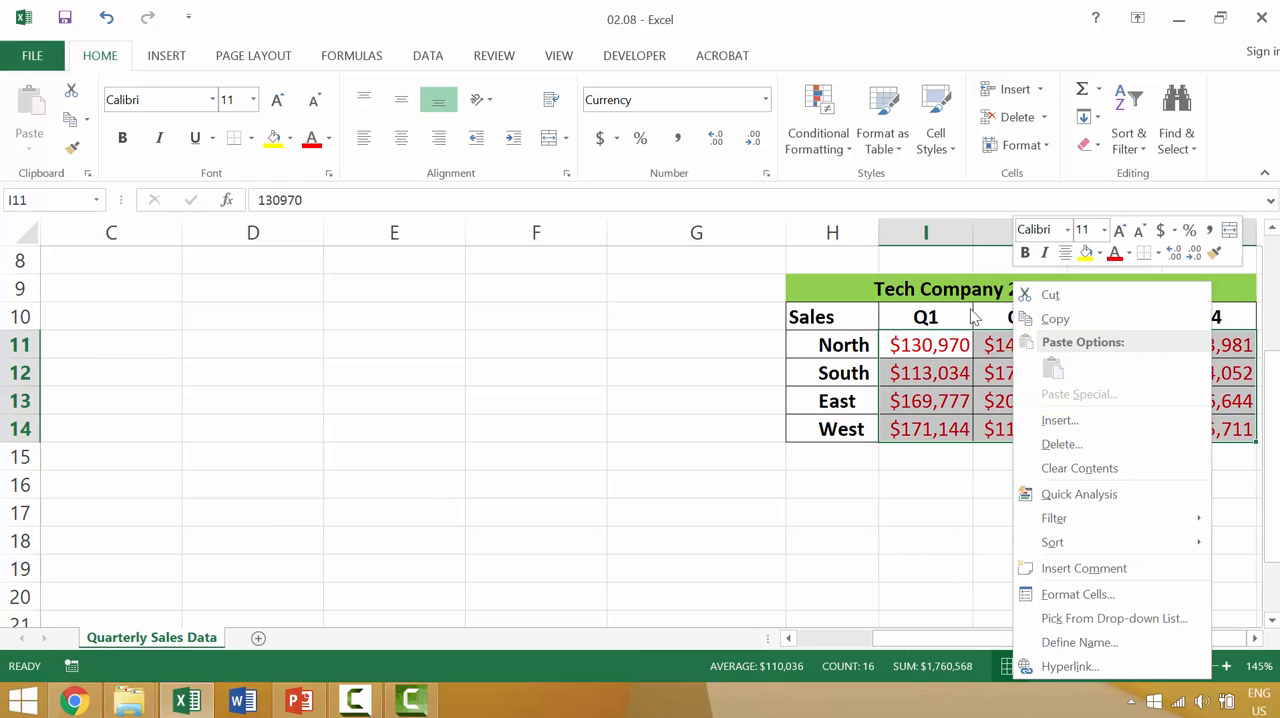
left_click(1098, 230)
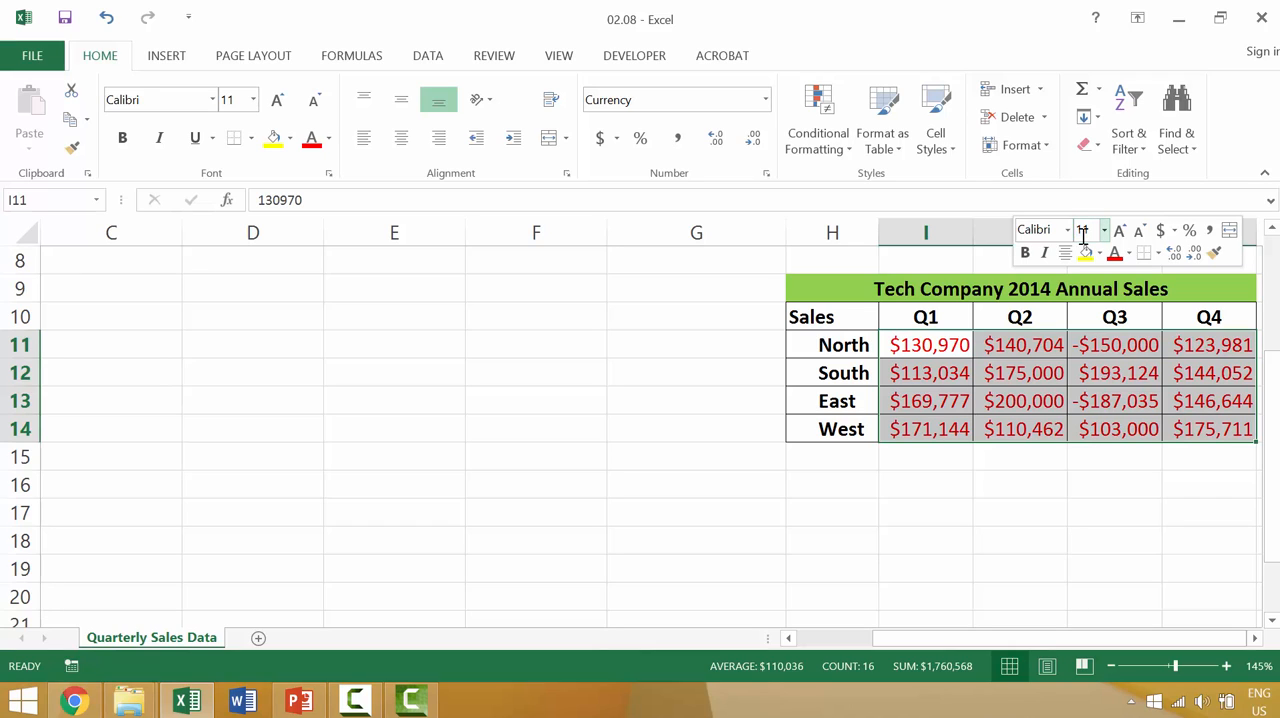
left_click(1083, 232)
type("9")
key("Return")
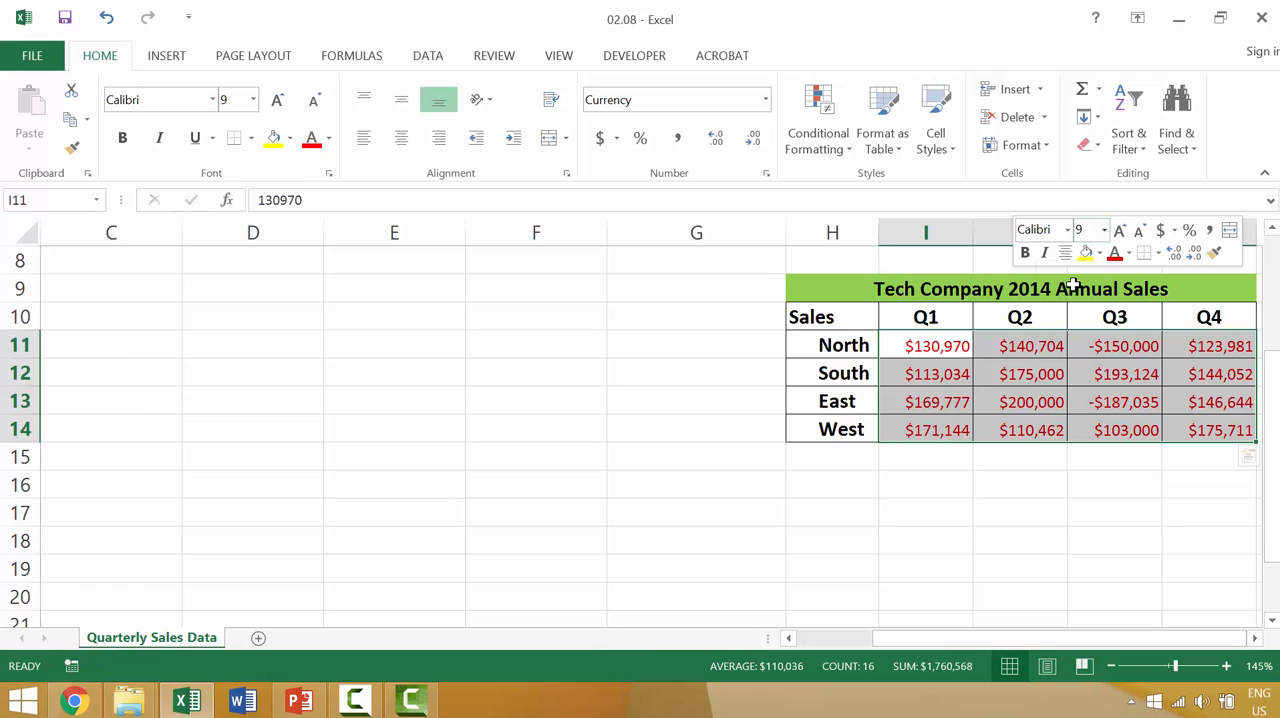
left_click(1072, 430)
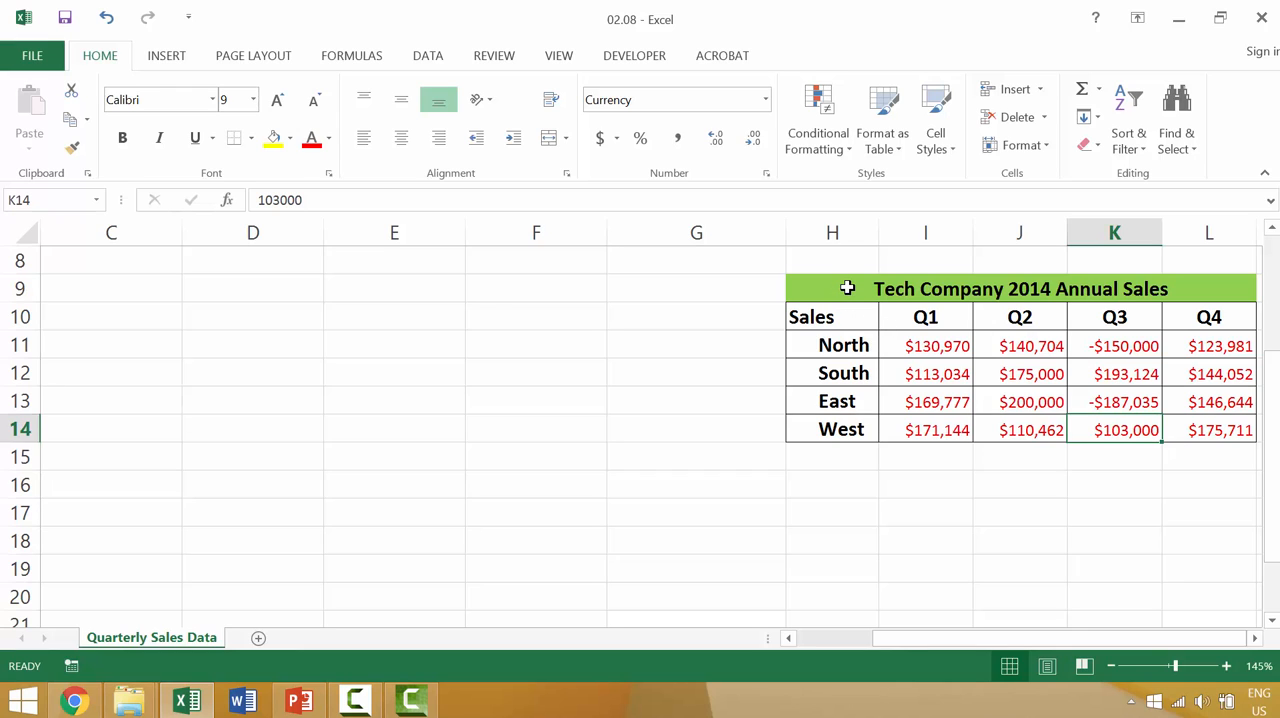
Compare the context commands offered for the whole sales table in H9:L14 with those offered for empty cell D11
left_click_drag(847, 288, 1234, 426)
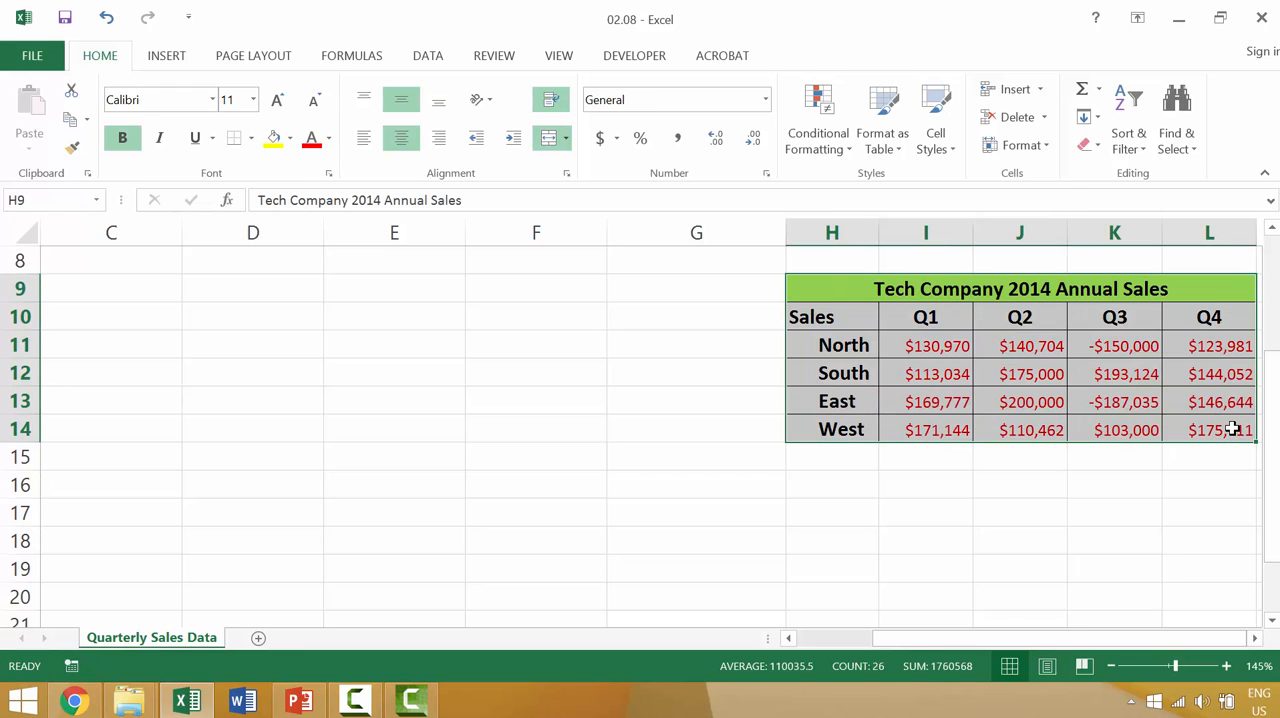
right_click(1168, 392)
key("Escape")
left_click(291, 349)
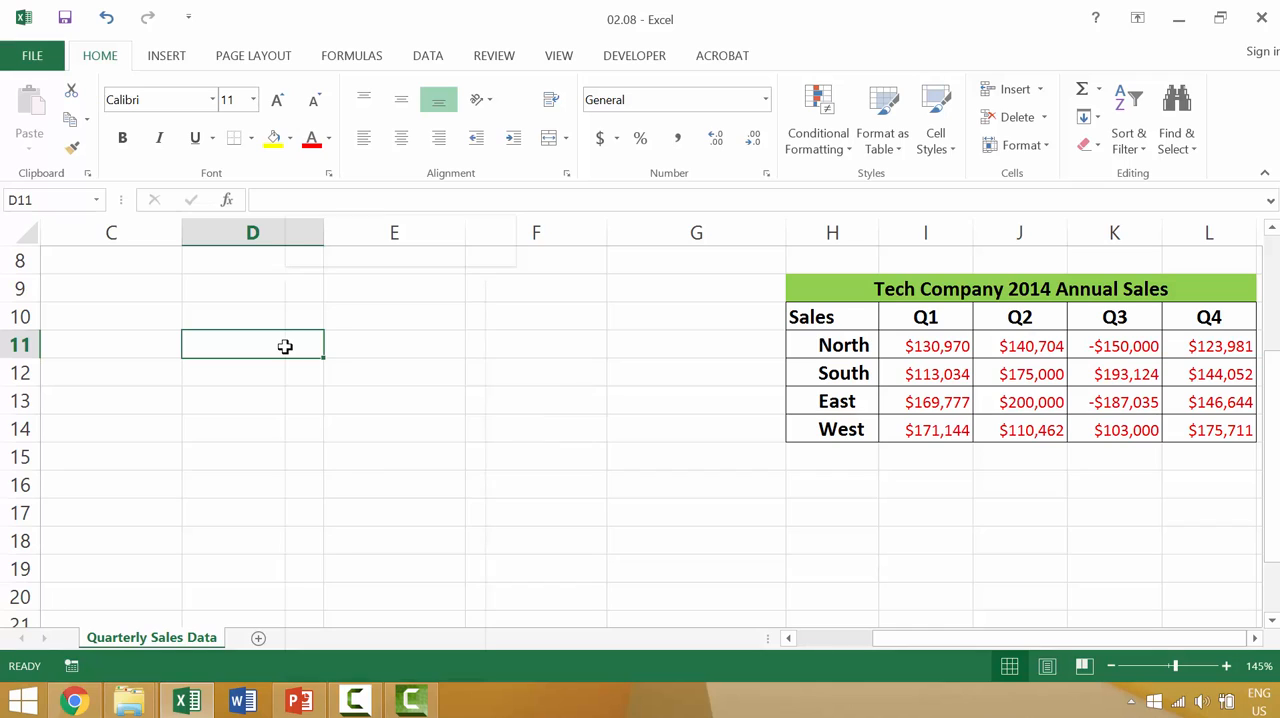
right_click(287, 350)
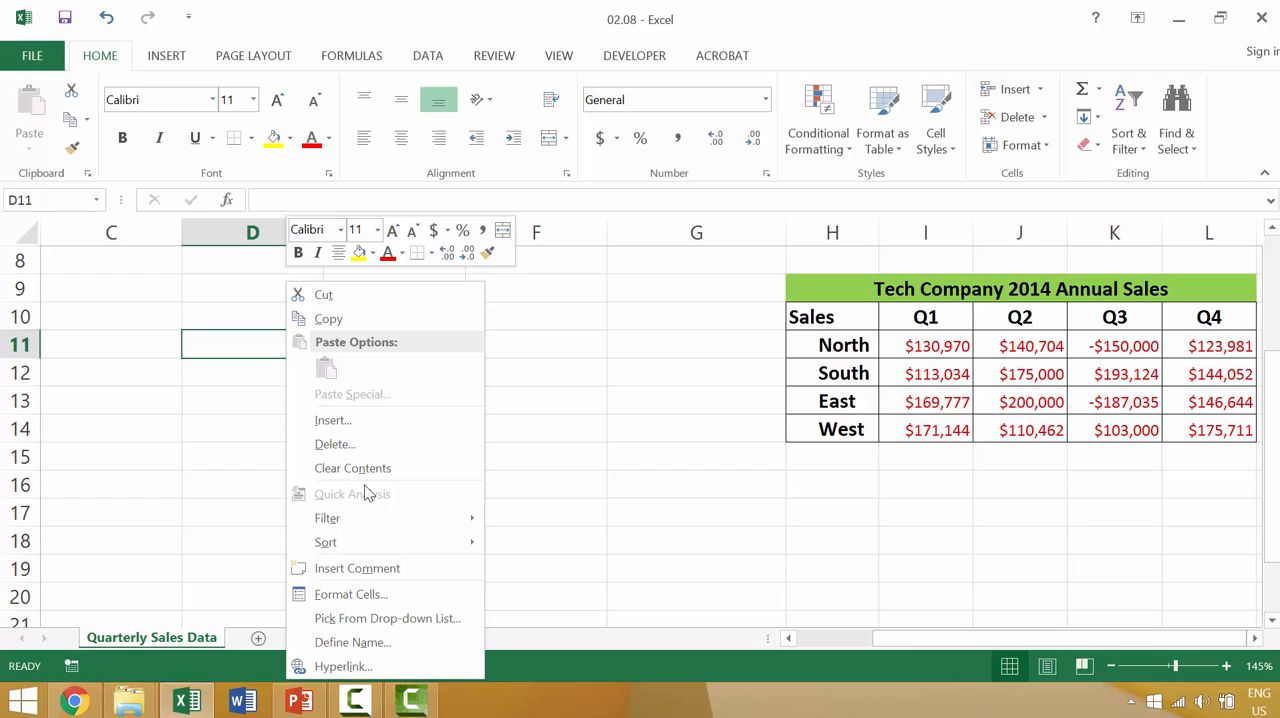
left_click(940, 346)
left_click(940, 346, "shift")
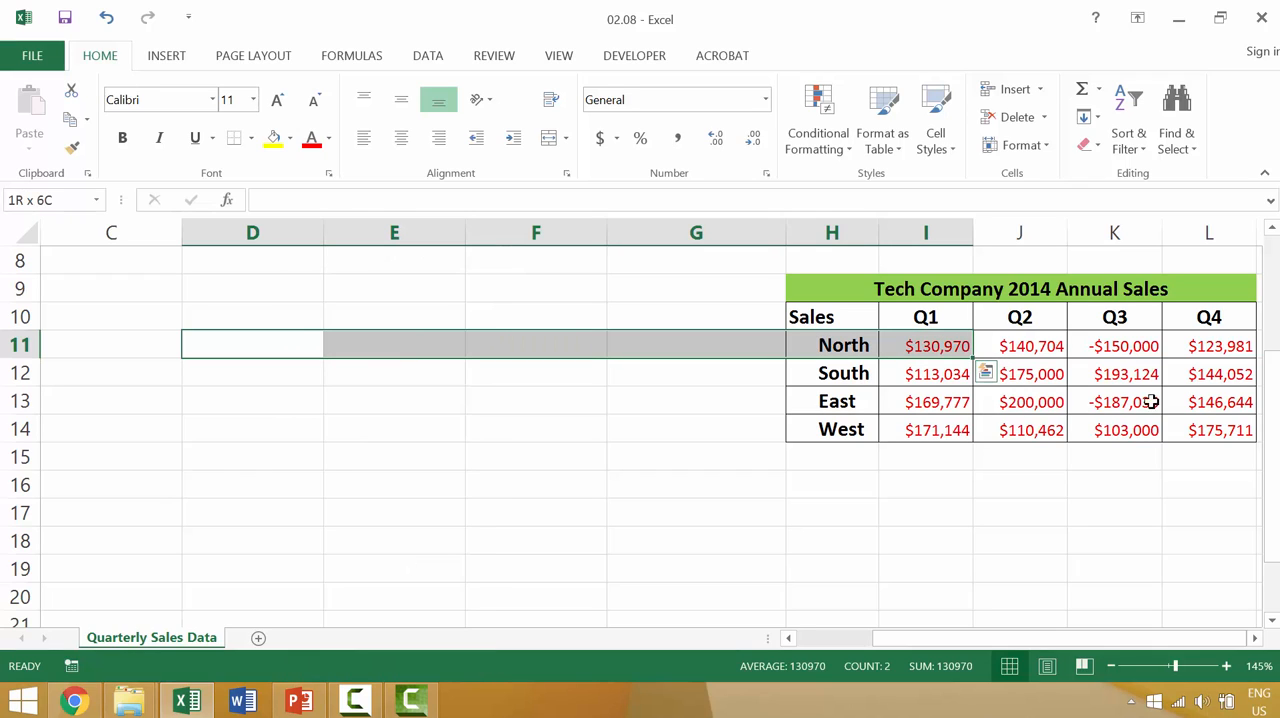
View the Quick Analysis formatting options for the quarterly sales figures in I11:L14 and close them without applying any
left_click(931, 347)
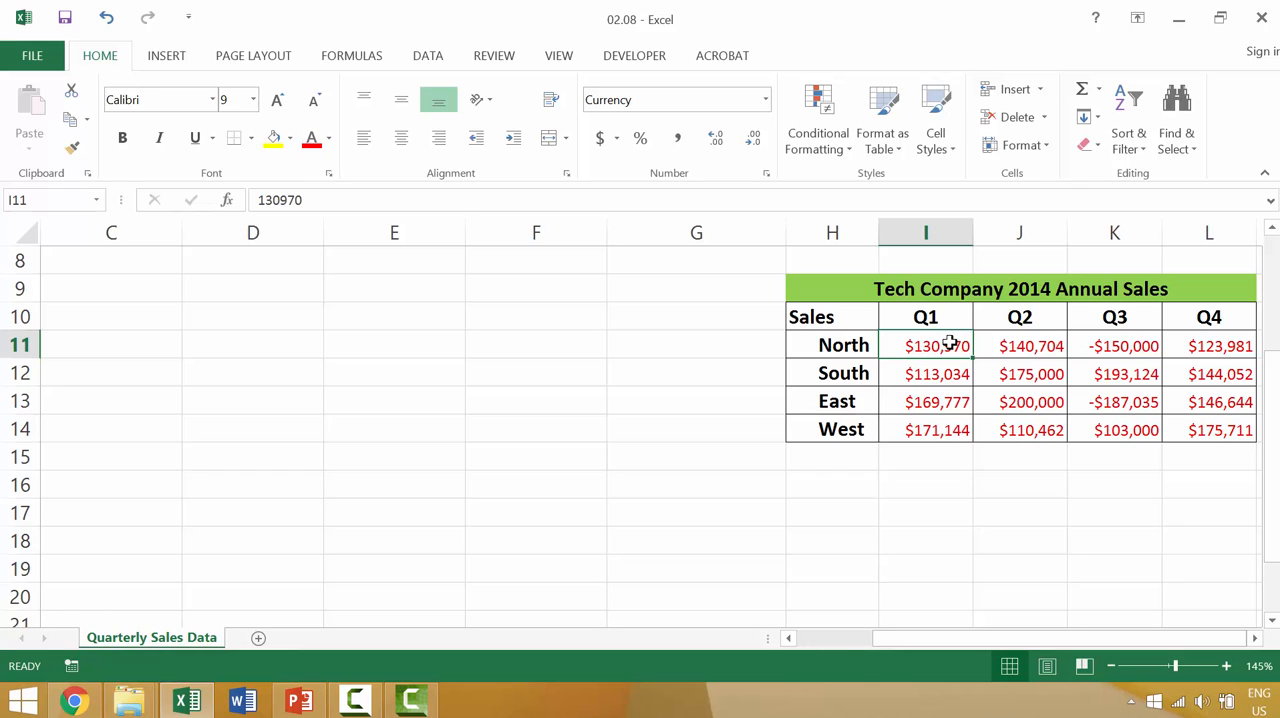
left_click(1210, 428, "shift")
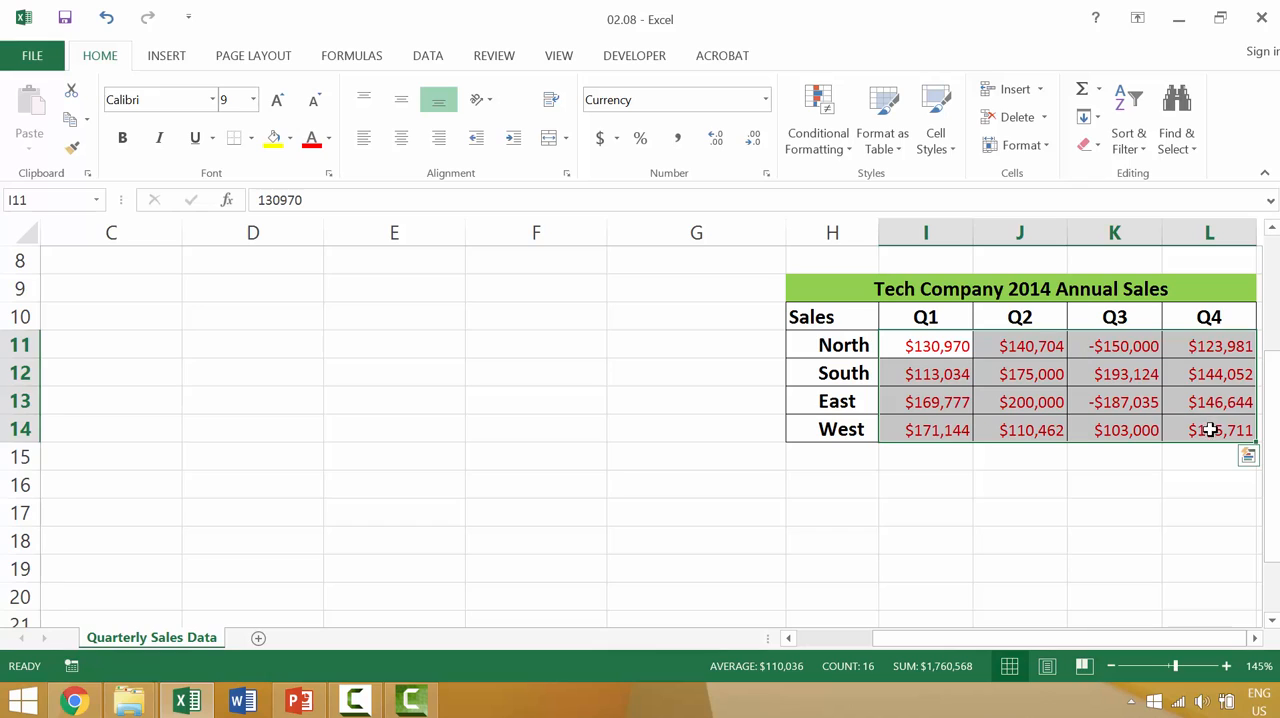
right_click(1187, 404)
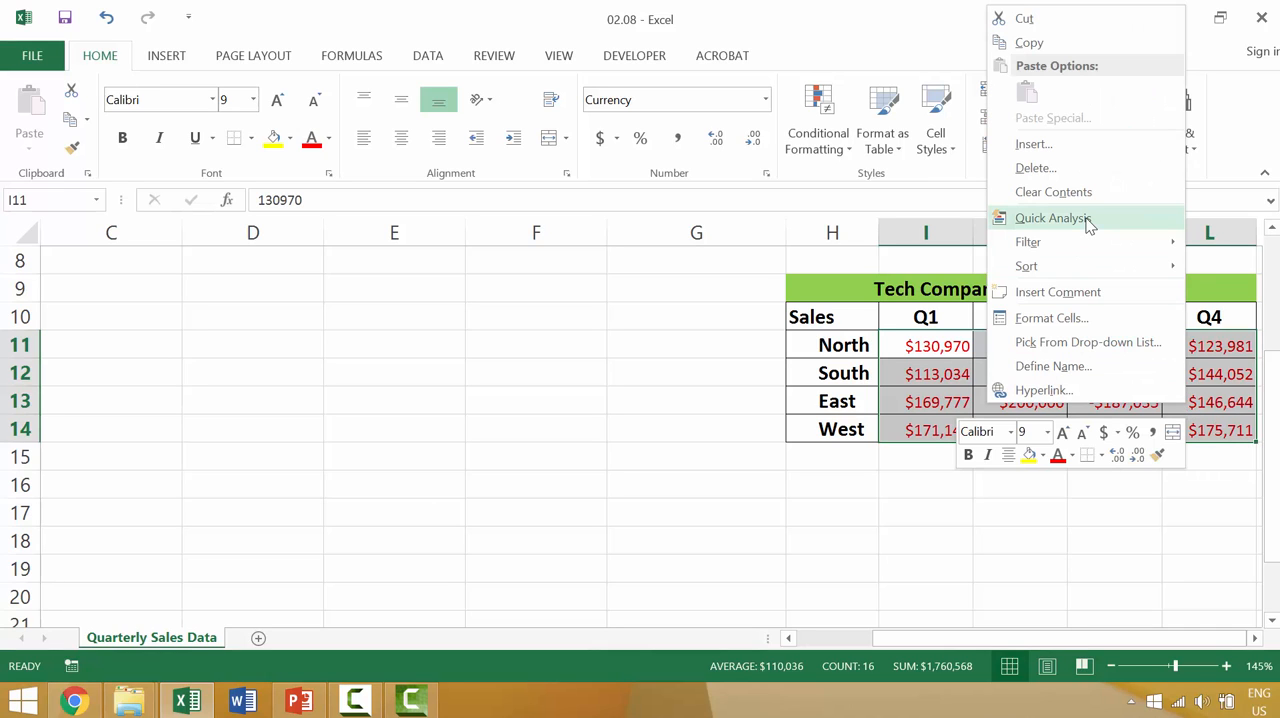
left_click(1052, 218)
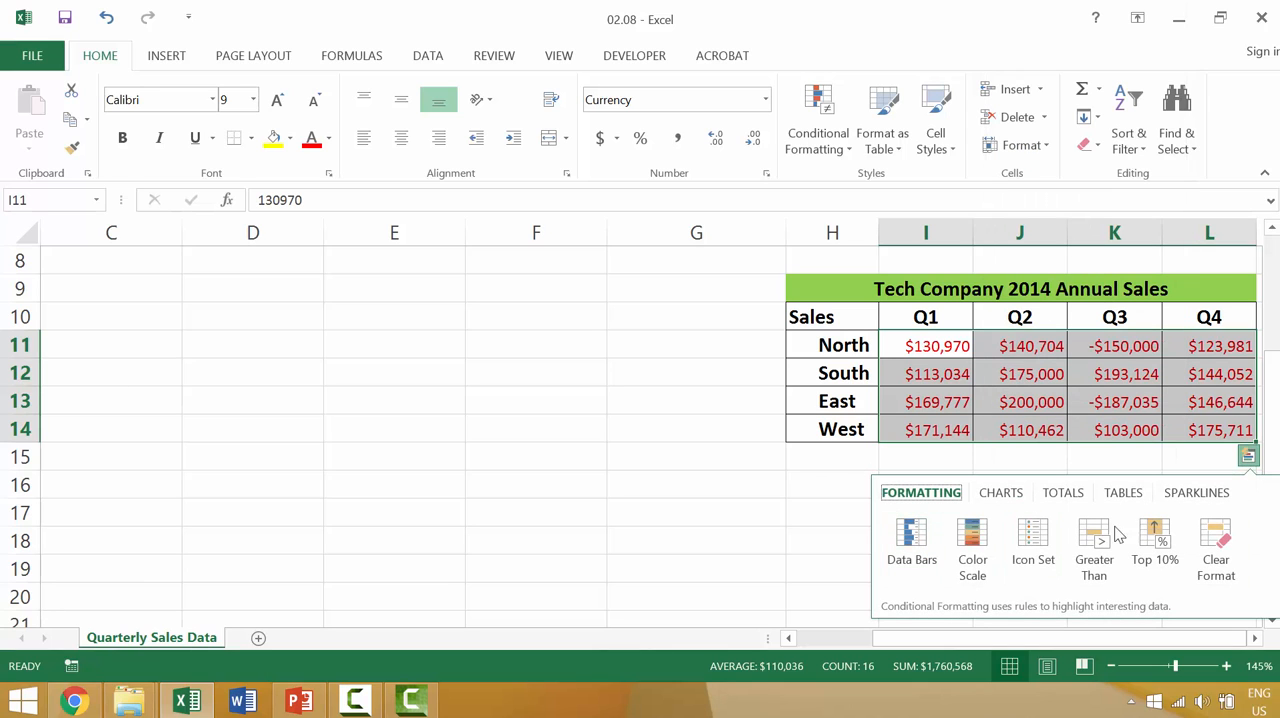
left_click(885, 528)
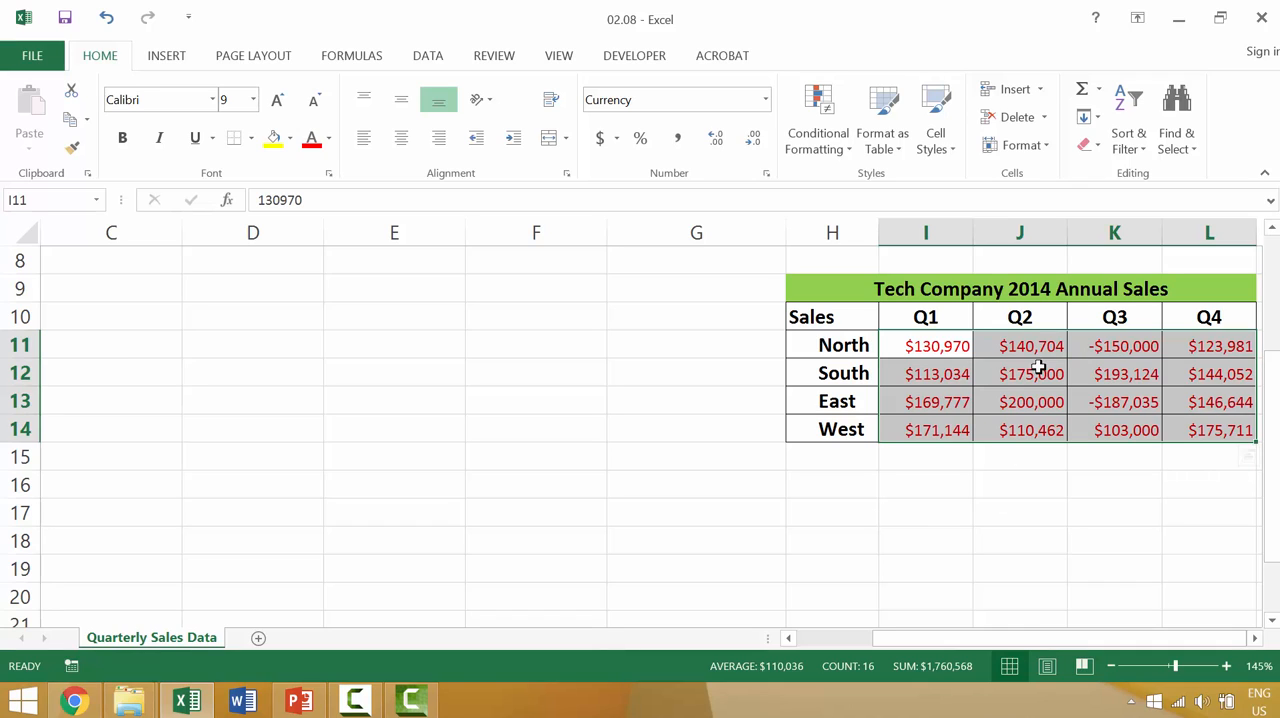
Bring up the context commands for the selected sales figures in I11:L14
right_click(1035, 362)
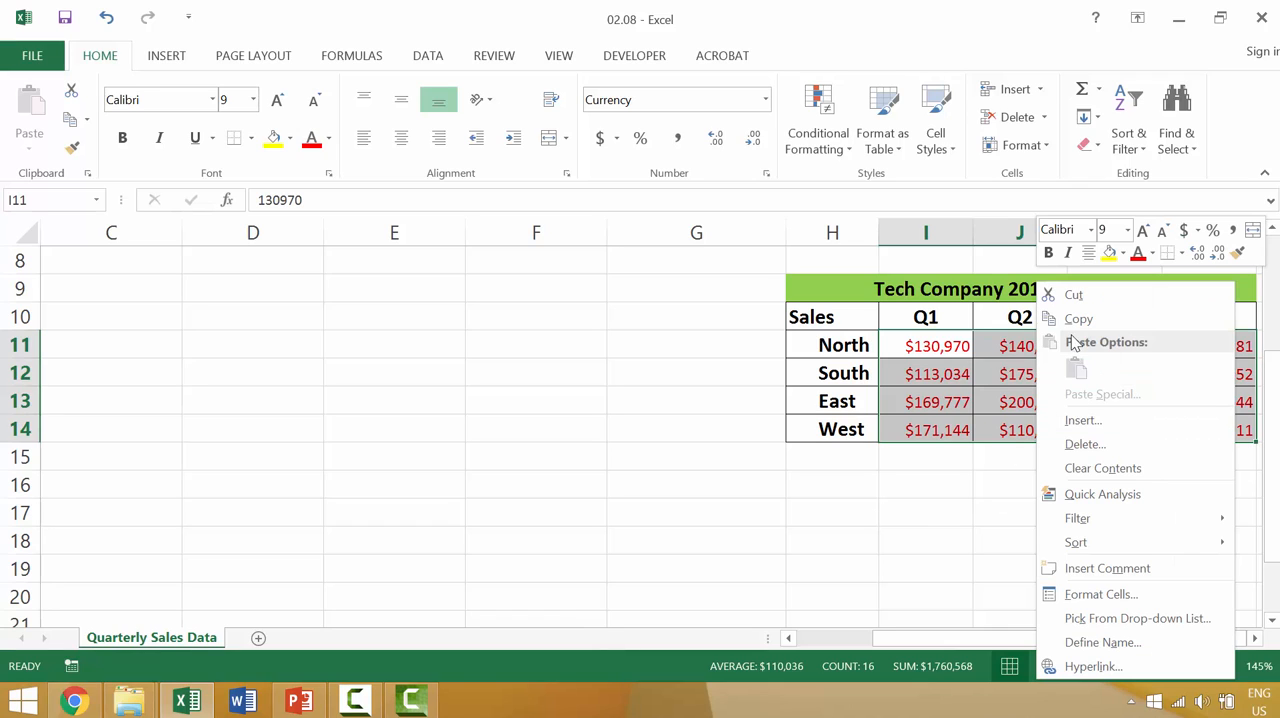